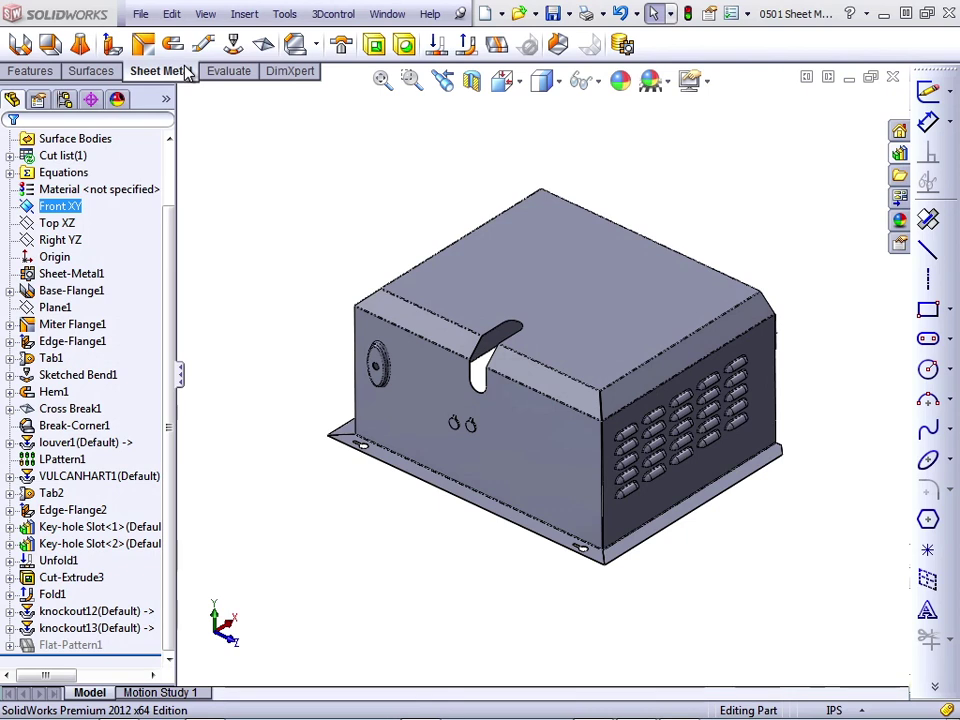
Review the previous part's Sheet-Metal1 and Base-Flange1 features, then start a new Infinite Skills part
{"action": "left_click", "coordinate": [82, 276], "text": "ctrl"}
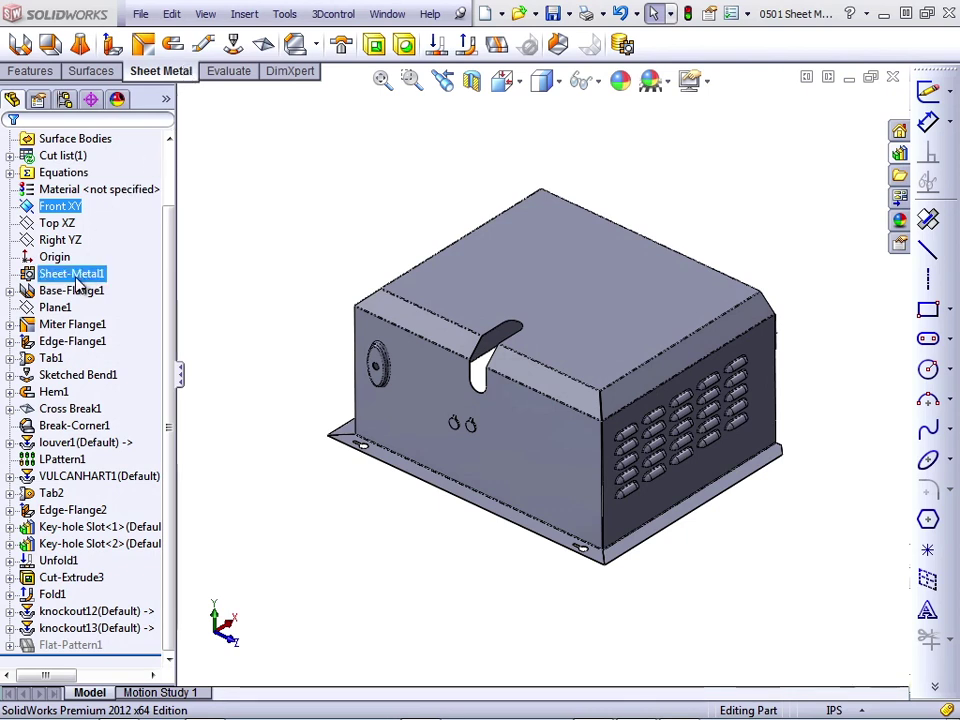
{"action": "left_click", "coordinate": [80, 290]}
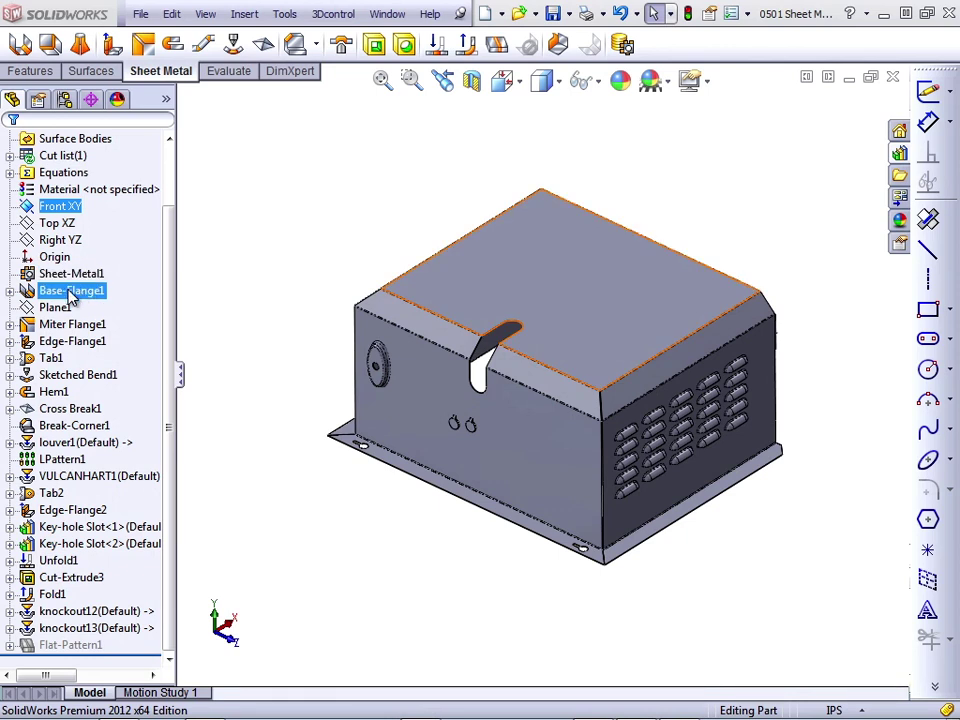
{"action": "left_click", "coordinate": [70, 291], "text": "ctrl"}
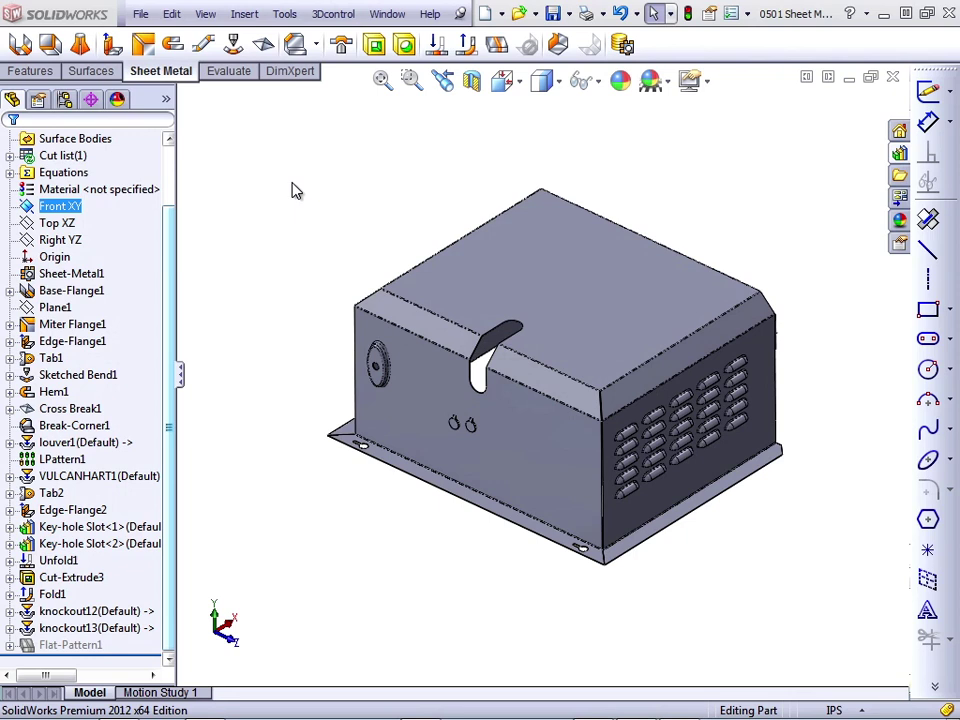
{"action": "left_click", "coordinate": [487, 15]}
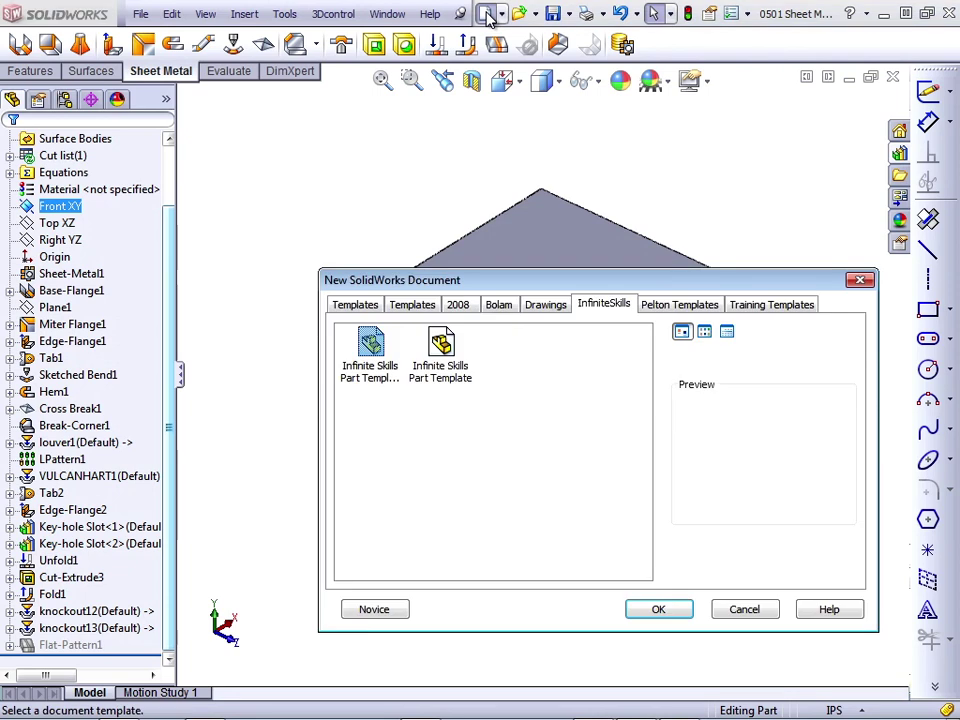
{"action": "double_click", "coordinate": [441, 355]}
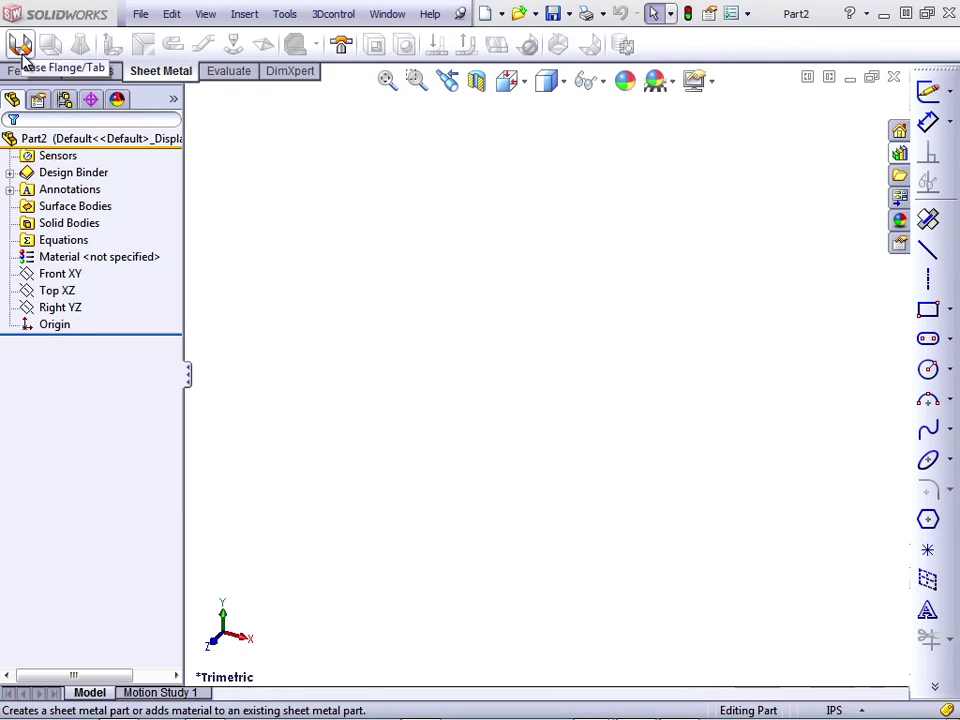
Sketch a centre rectangle on the Top plane, centred on the origin
{"action": "left_click", "coordinate": [949, 311]}
{"action": "left_click", "coordinate": [850, 325]}
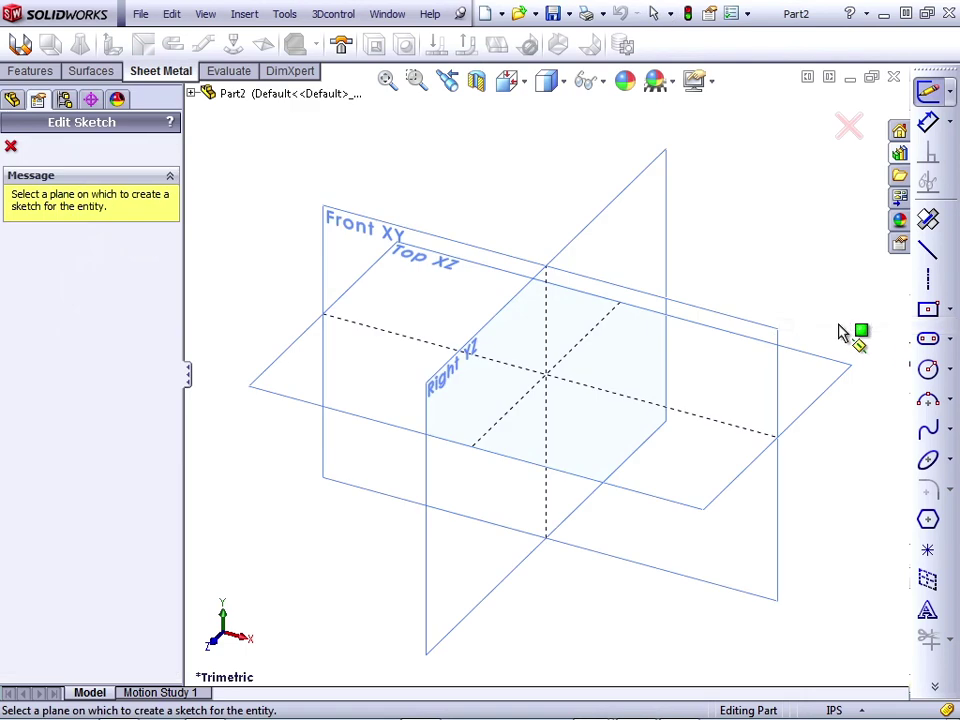
{"action": "left_click", "coordinate": [657, 318]}
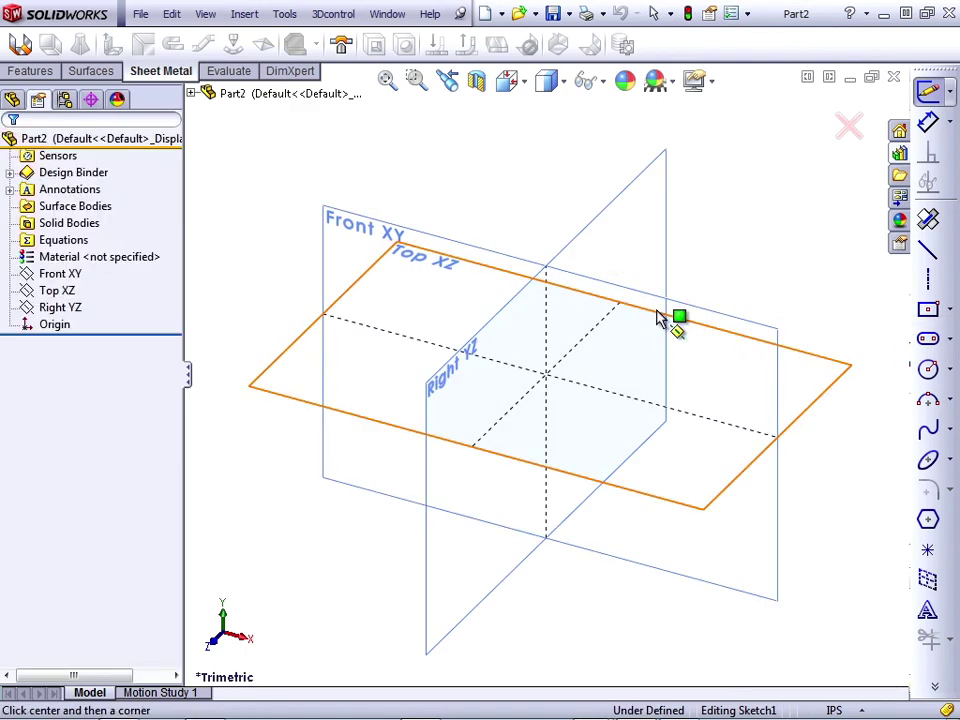
{"action": "left_click", "coordinate": [551, 373]}
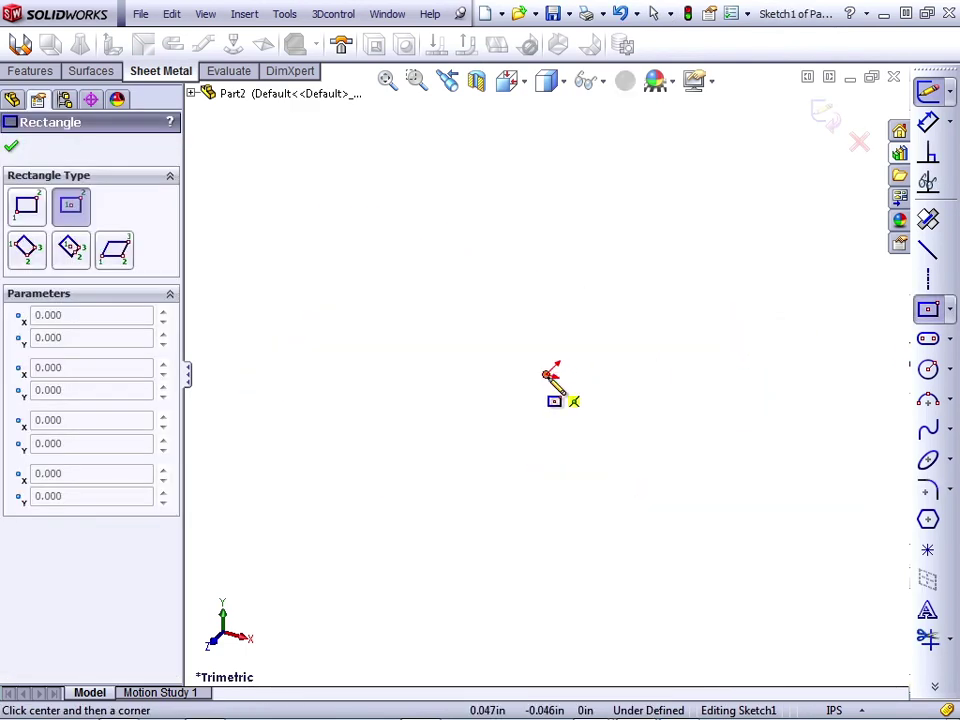
{"action": "left_click", "coordinate": [637, 534]}
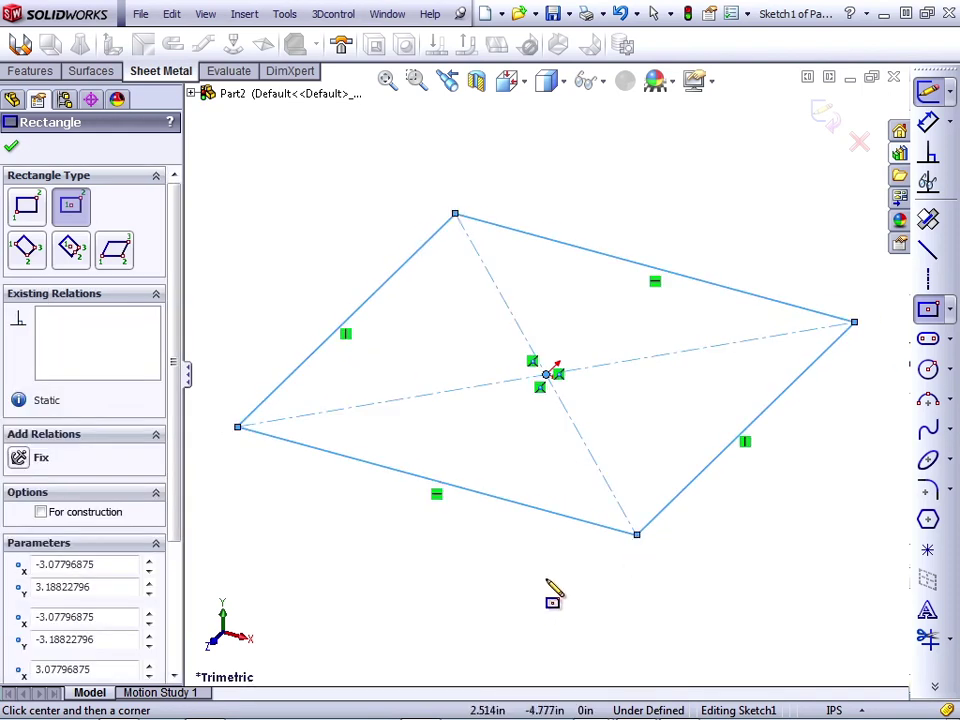
Turn the rectangle into a flat 0.029 in Base-Flange plate
{"action": "left_click", "coordinate": [20, 45]}
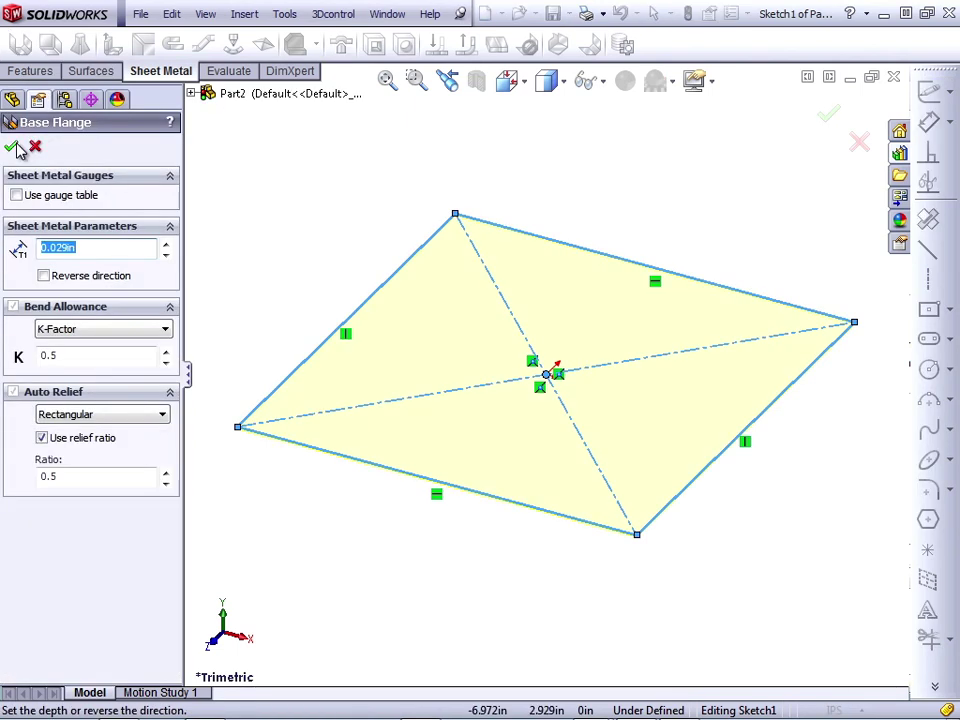
{"action": "left_click", "coordinate": [13, 149]}
{"action": "key", "text": "ctrl+1"}
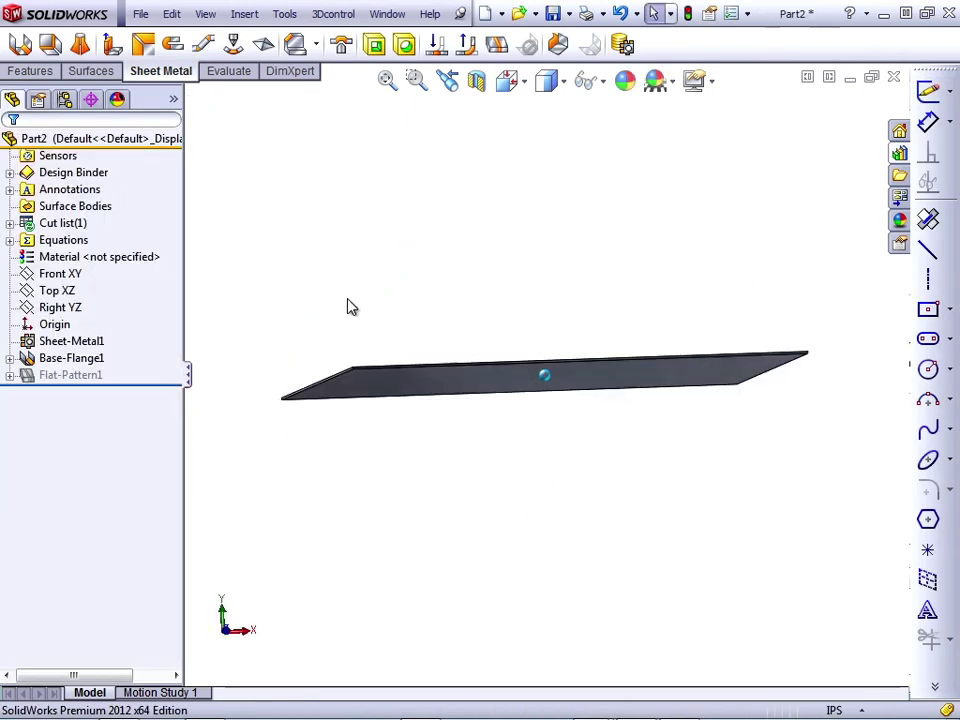
Undo the base flange and delete the rectangle sketch lines
{"action": "left_click", "coordinate": [621, 13]}
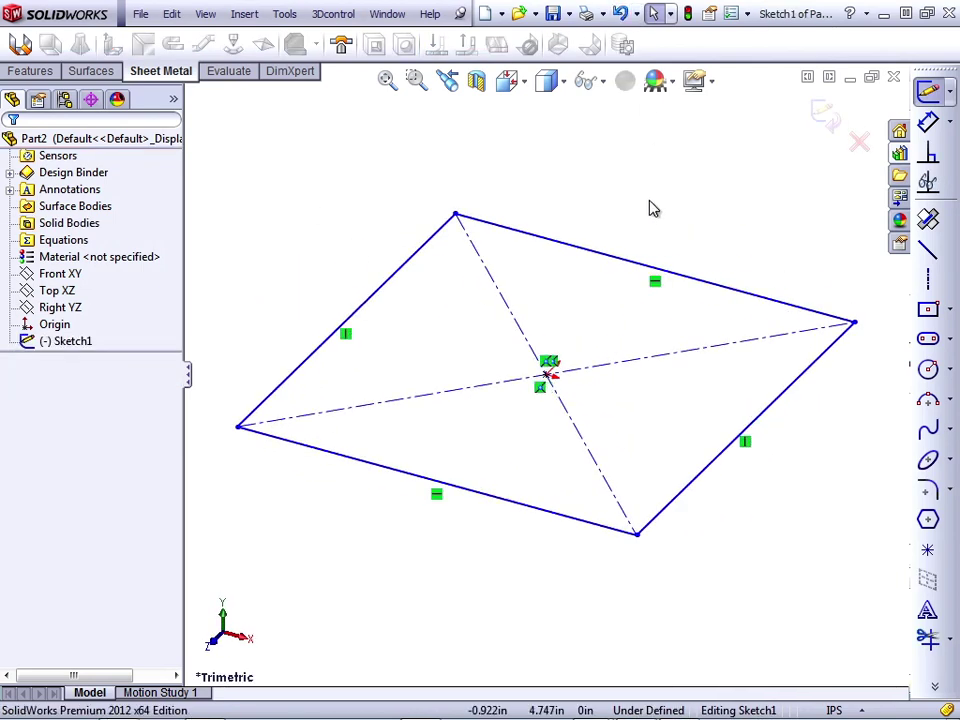
{"action": "mouse_move", "coordinate": [206, 168]}
{"action": "left_mouse_down"}
{"action": "mouse_move", "coordinate": [686, 684]}
{"action": "mouse_move", "coordinate": [889, 630]}
{"action": "mouse_move", "coordinate": [816, 638]}
{"action": "left_mouse_up"}
{"action": "key", "text": "Delete"}
Draw five connected lines from the origin forming the open hat profile with slanted sides and feet
{"action": "key", "text": "l"}
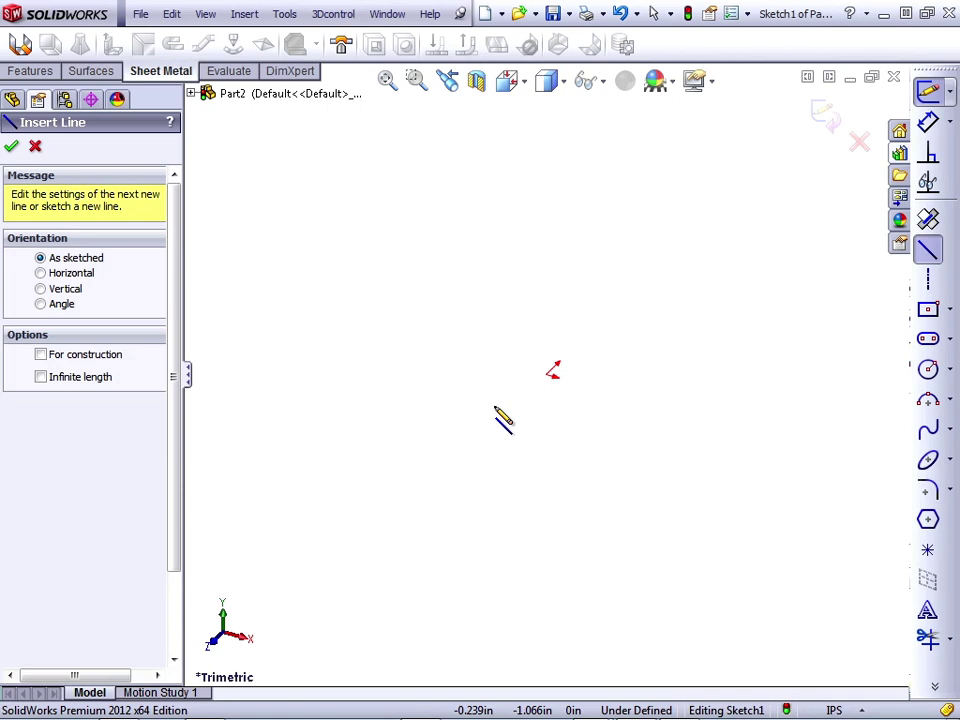
{"action": "left_click", "coordinate": [553, 371]}
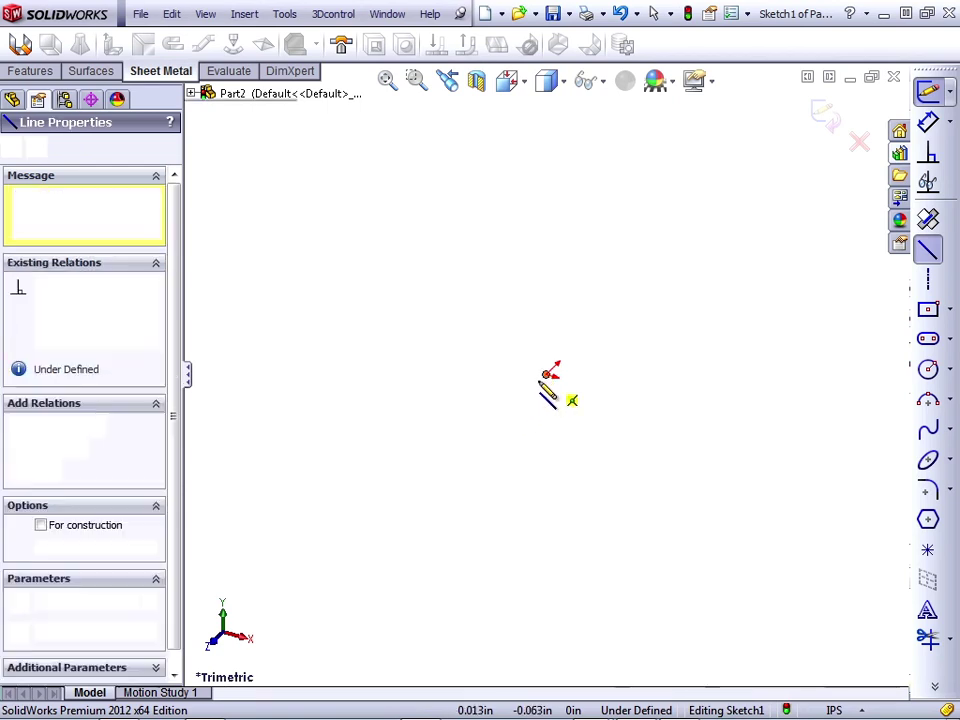
{"action": "left_click", "coordinate": [466, 456]}
{"action": "double_click", "coordinate": [433, 445]}
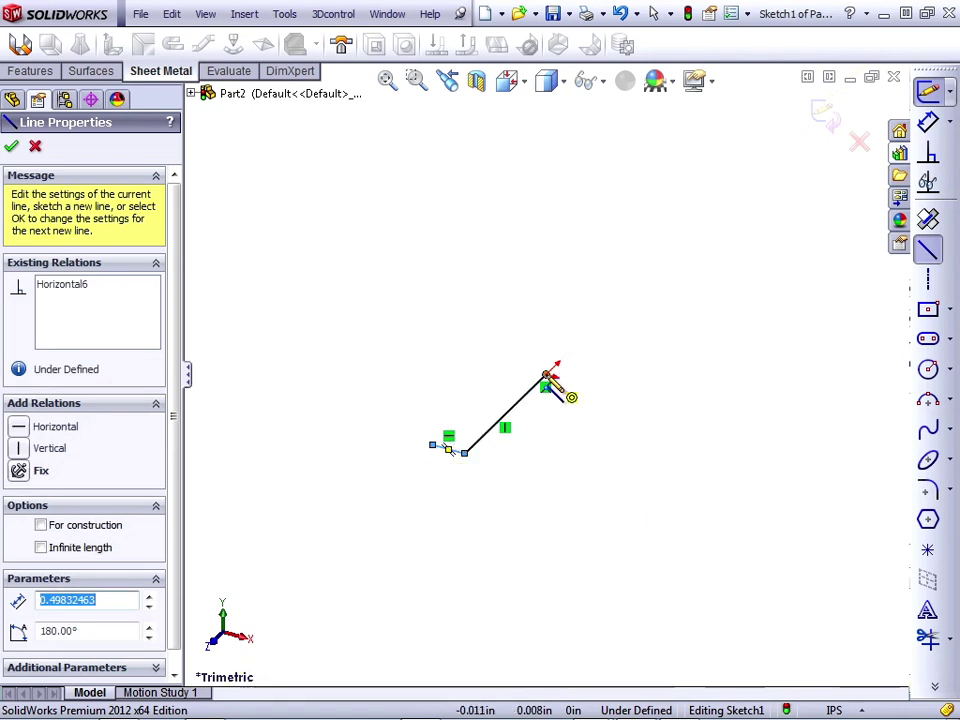
{"action": "left_click", "coordinate": [548, 378]}
{"action": "left_click", "coordinate": [660, 405]}
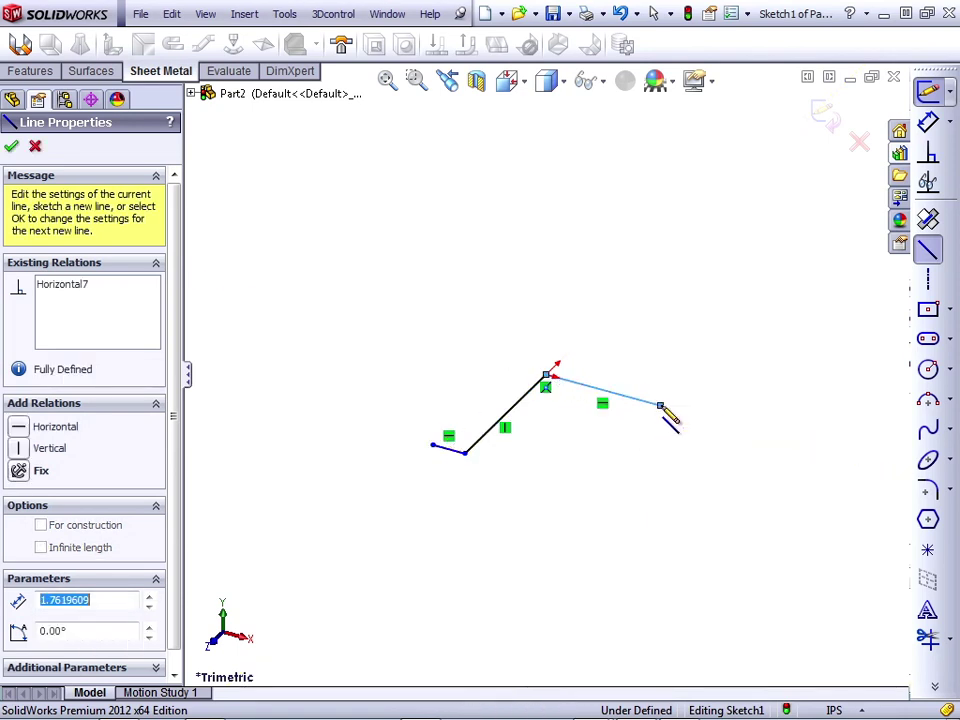
{"action": "left_click", "coordinate": [579, 485]}
{"action": "double_click", "coordinate": [610, 493]}
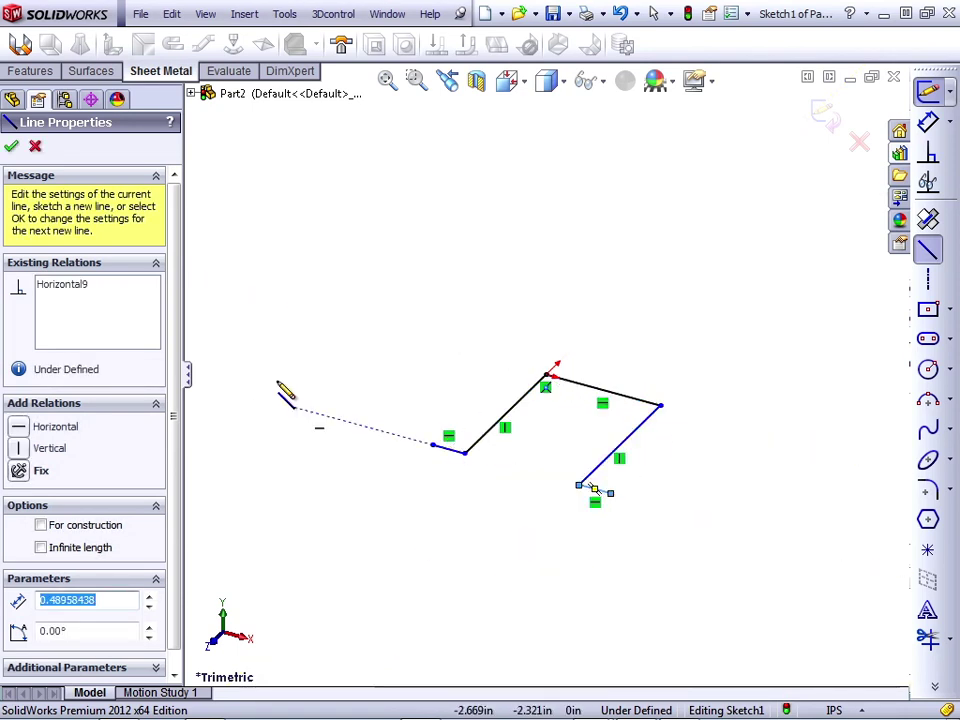
Make a base flange from the open profile, about 1.944 in deep
{"action": "left_click", "coordinate": [20, 45]}
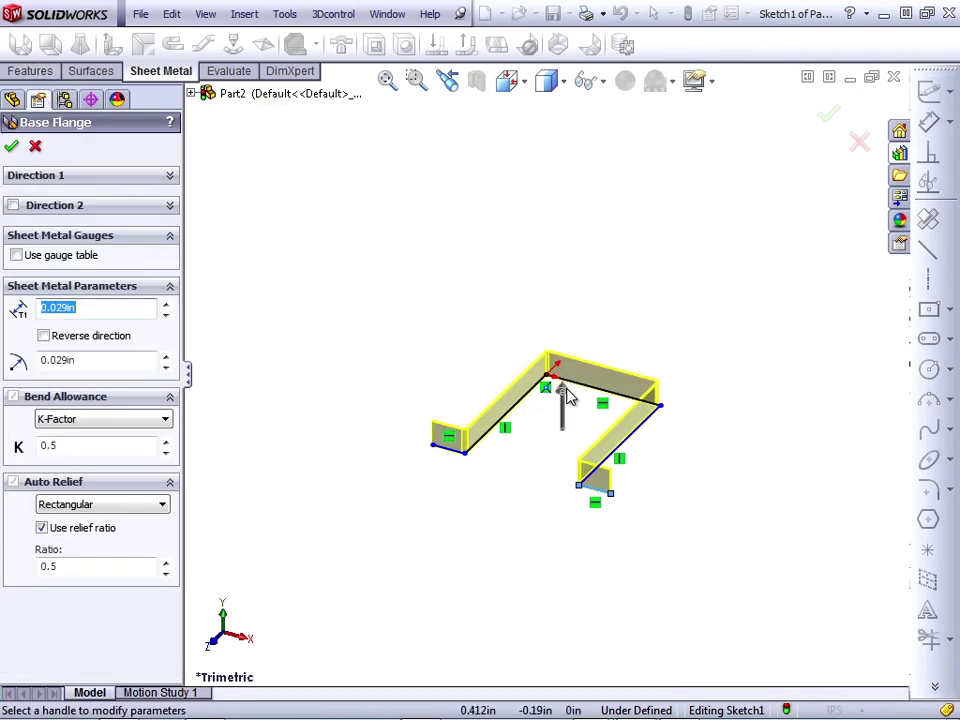
{"action": "left_click_drag", "start_coordinate": [564, 399], "coordinate": [566, 333]}
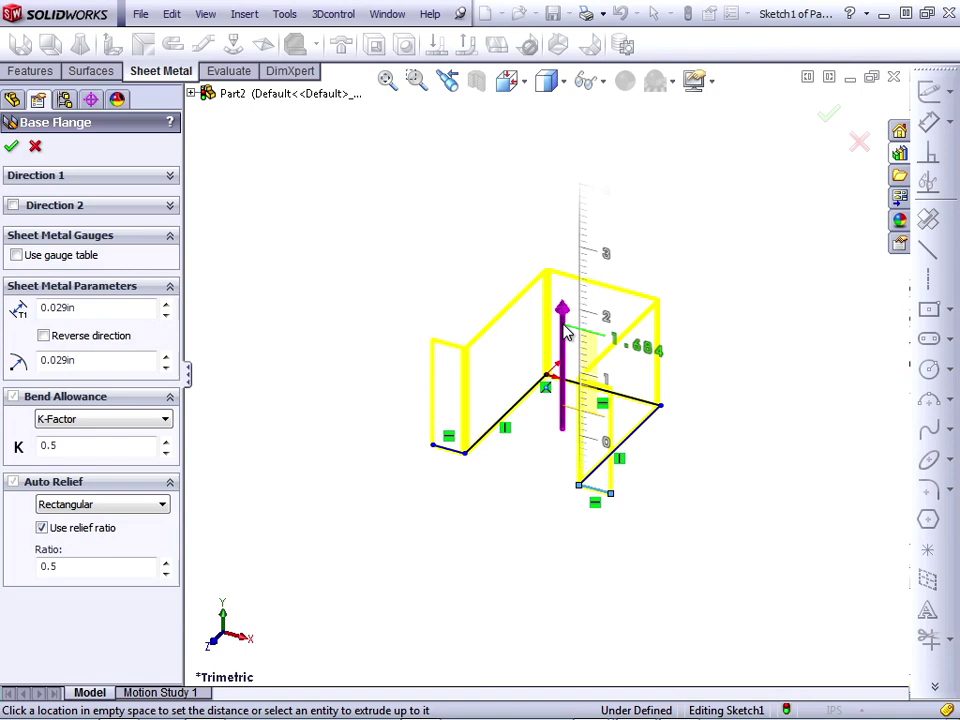
{"action": "left_click_drag", "start_coordinate": [566, 333], "coordinate": [560, 313]}
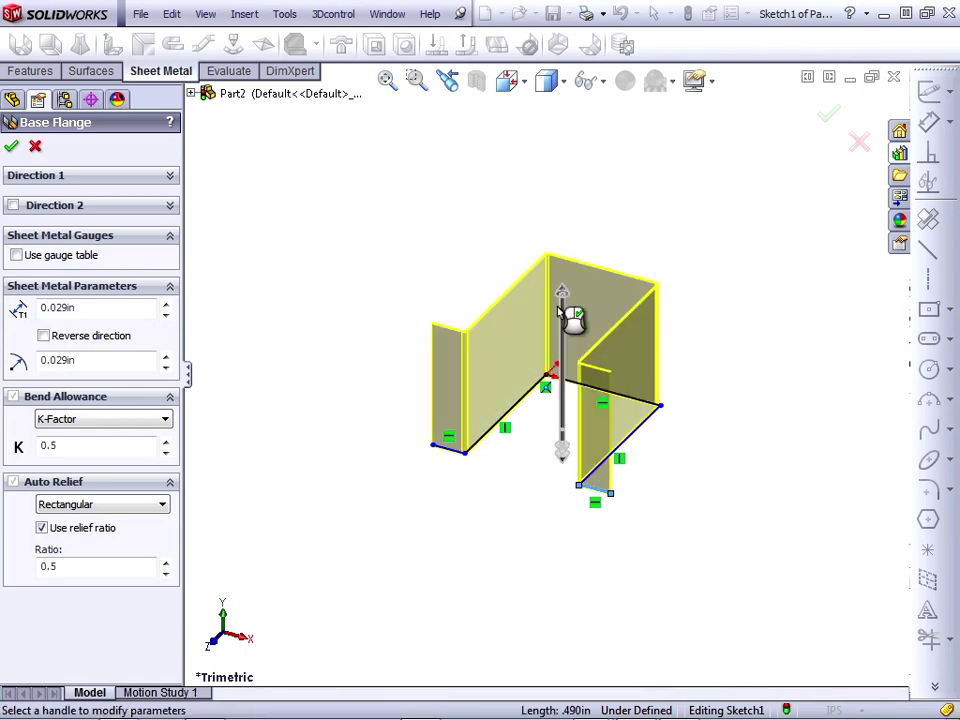
{"action": "right_click", "coordinate": [560, 313]}
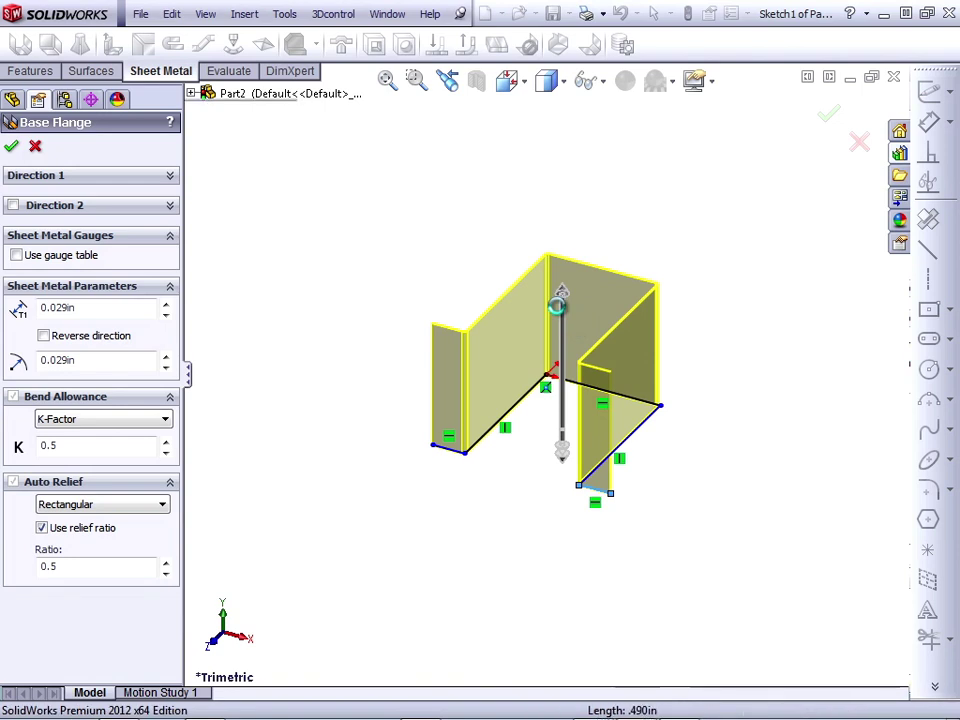
Rotate the view and expand Base-Flange2 to inspect its four bends
{"action": "key", "text": "Up"}
{"action": "key", "text": "Up"}
{"action": "key", "text": "Up"}
{"action": "key", "text": "Up"}
{"action": "key", "text": "Up"}
{"action": "key", "text": "Up"}
{"action": "key", "text": "Up"}
{"action": "key", "text": "Up"}
{"action": "key", "text": "Up"}
{"action": "key", "text": "Up"}
{"action": "key", "text": "Up"}
{"action": "key", "text": "Up"}
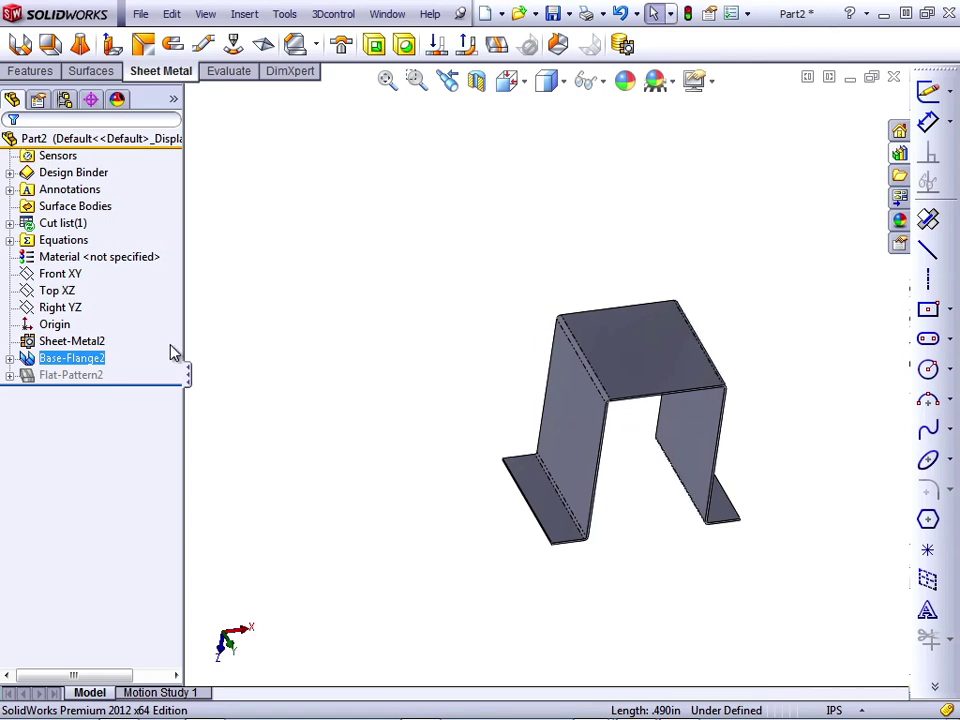
{"action": "left_click", "coordinate": [9, 358]}
{"action": "left_click", "coordinate": [65, 373]}
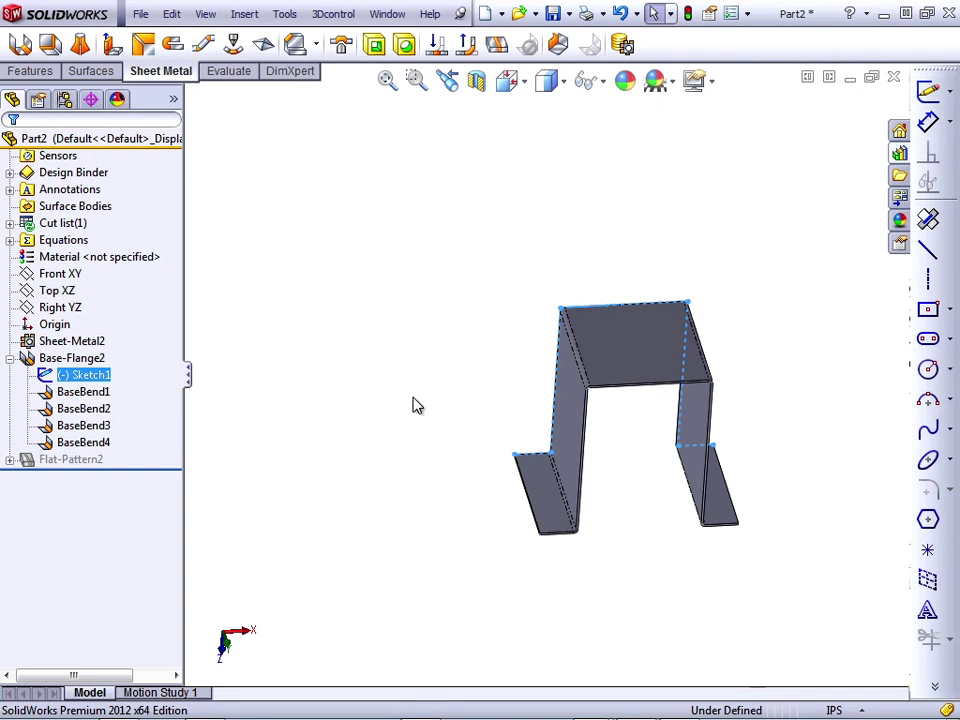
{"action": "left_click", "coordinate": [529, 390]}
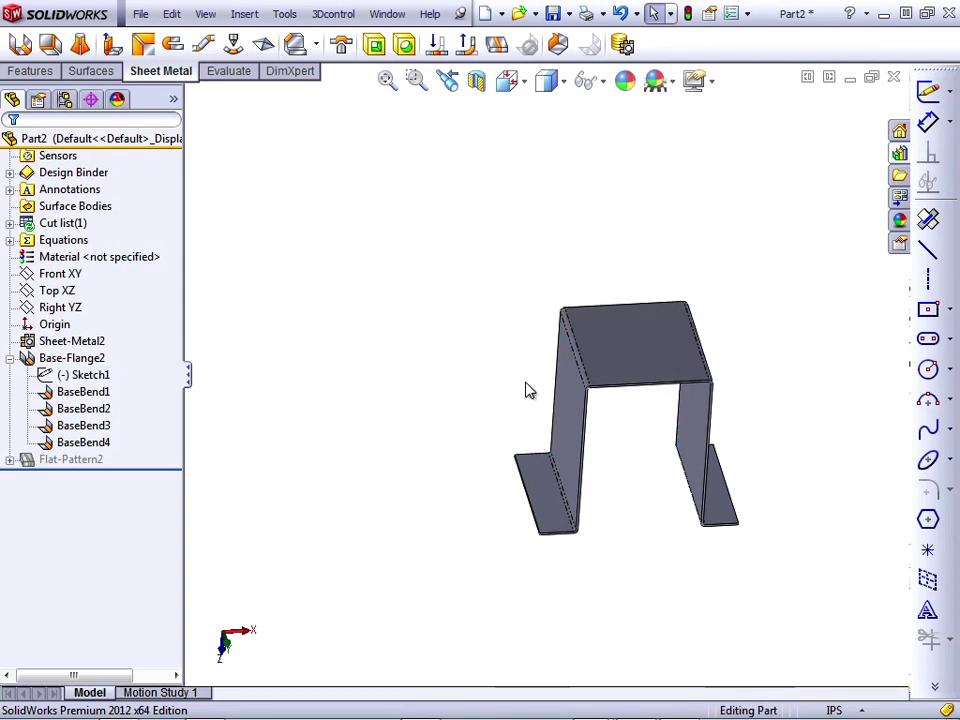
Add an edge flange on the hat's top front edge, dragged down to 2.460 in
{"action": "left_click", "coordinate": [112, 45]}
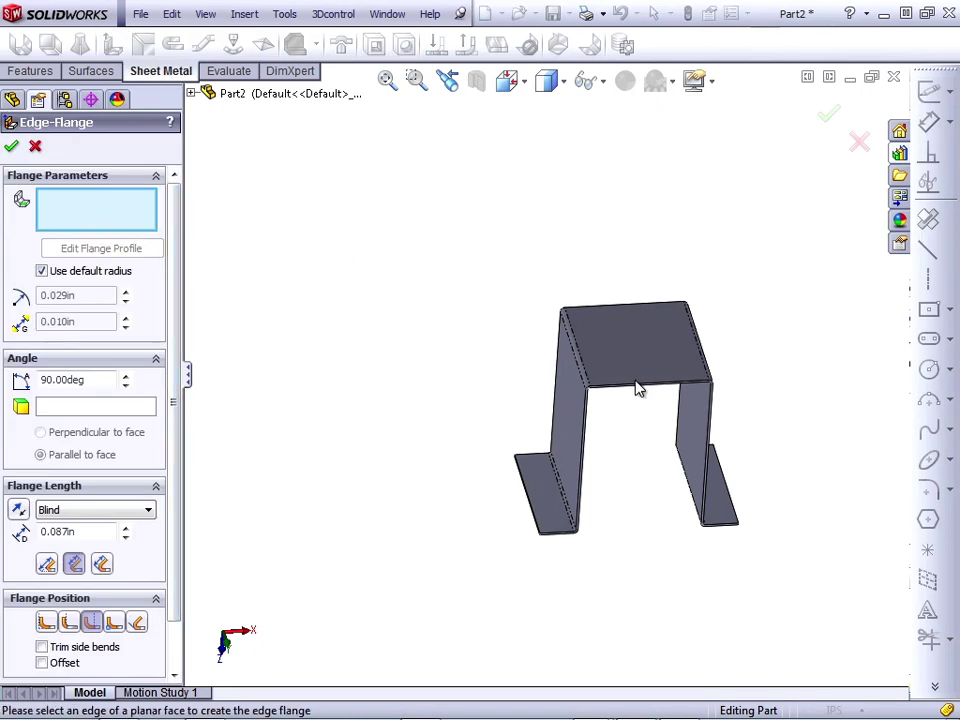
{"action": "scroll", "coordinate": [634, 392], "scroll_direction": "down", "scroll_amount": 5}
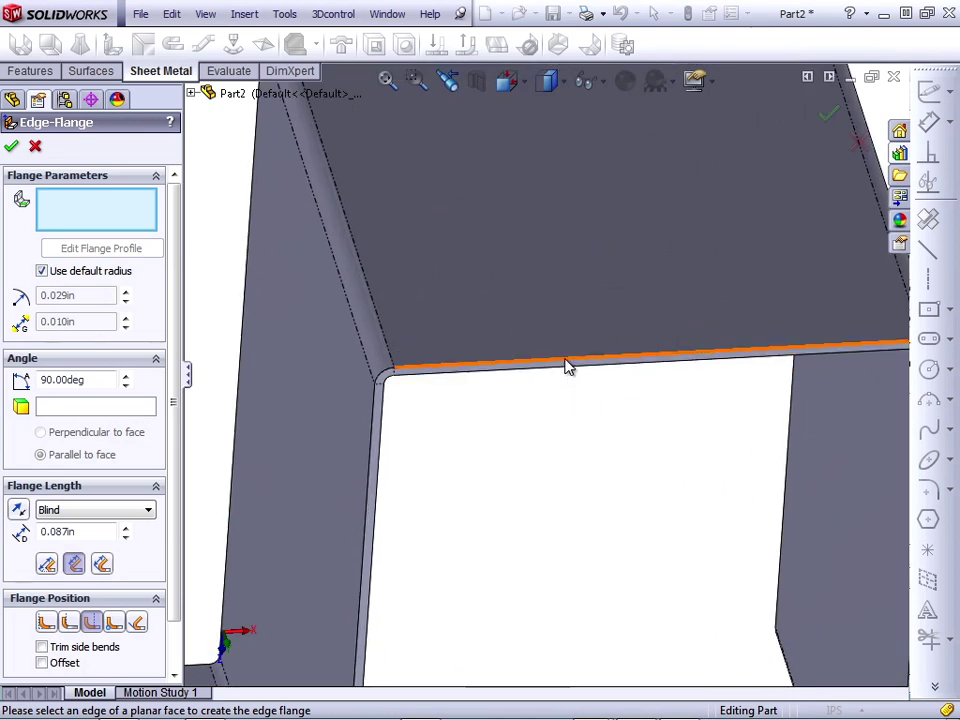
{"action": "left_click", "coordinate": [566, 366]}
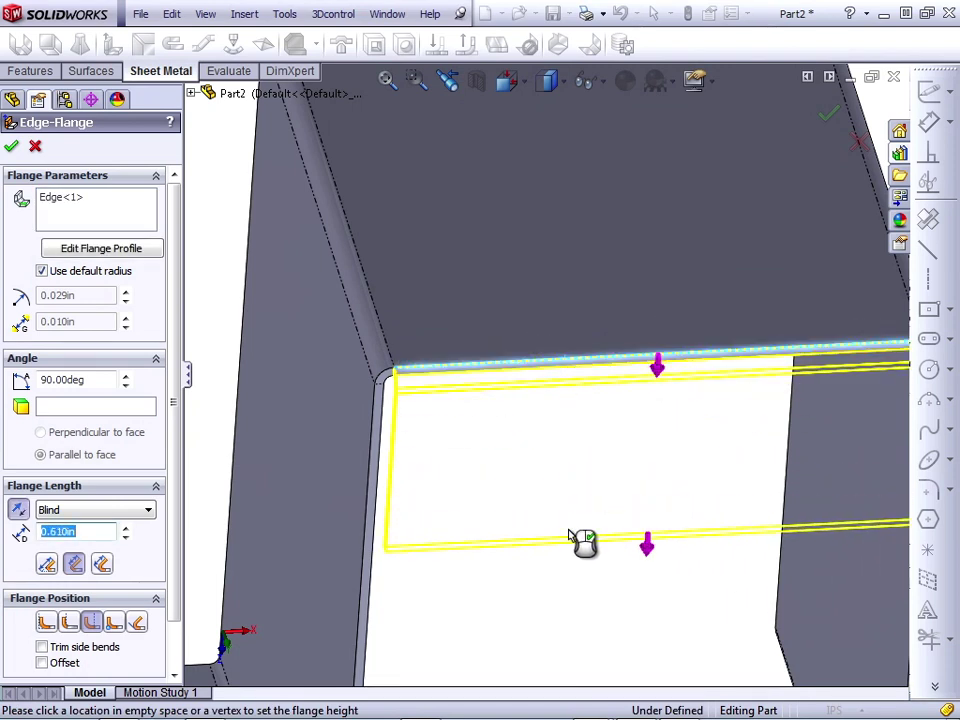
{"action": "key", "text": "Left"}
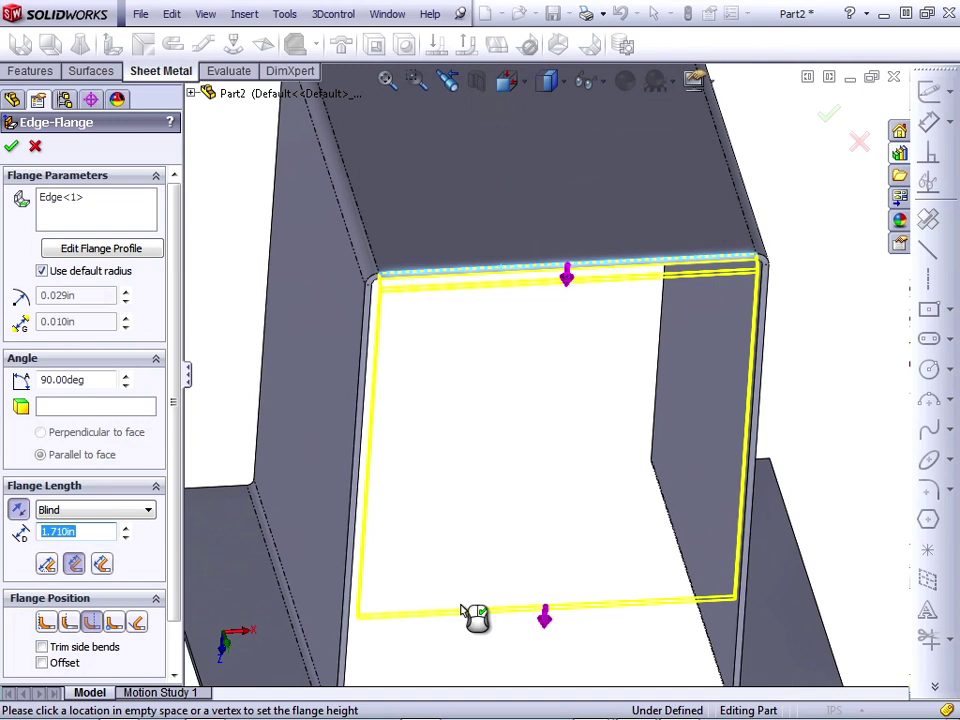
{"action": "key", "text": "z"}
{"action": "key", "text": "Left"}
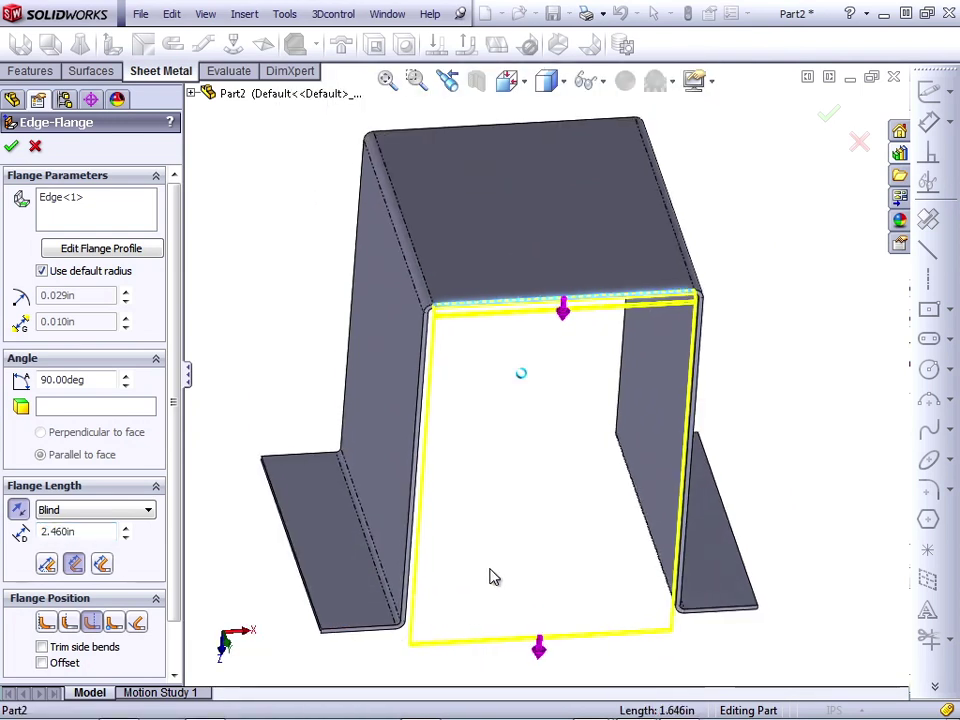
{"action": "scroll", "coordinate": [638, 306], "scroll_direction": "down", "scroll_amount": 5}
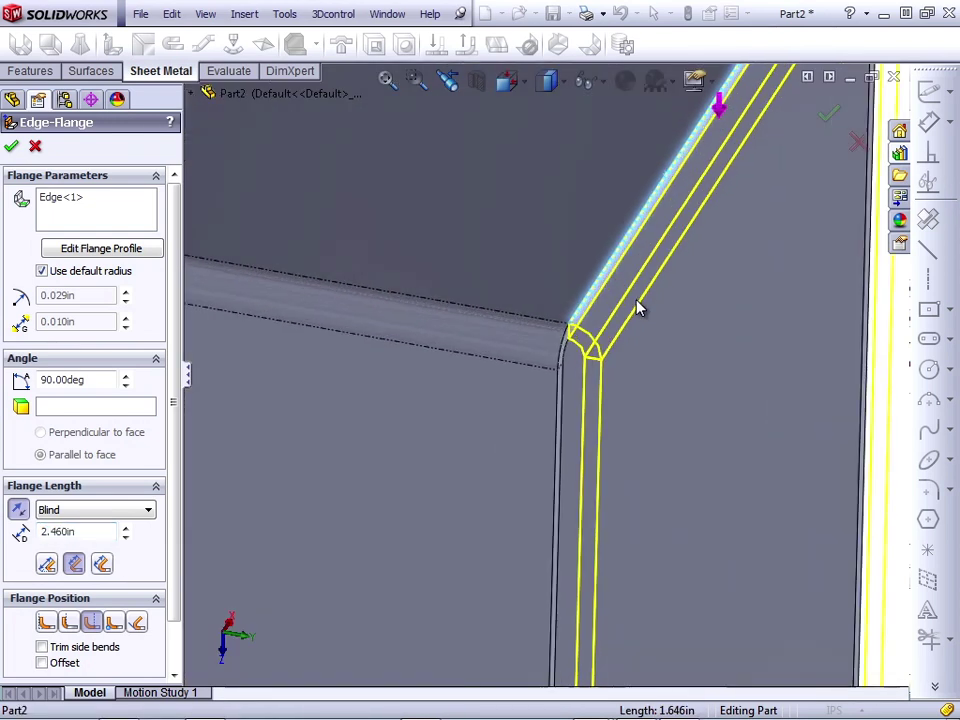
Compare Material Inside and Material Outside flange positions while inspecting the flange corner
{"action": "key", "text": "Left"}
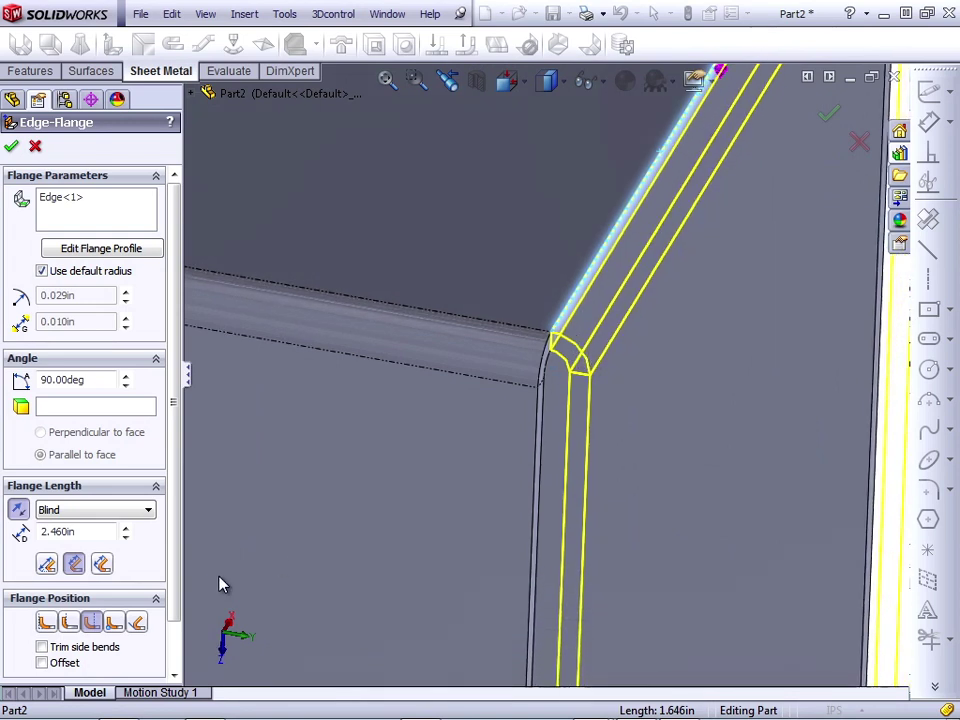
{"action": "left_click", "coordinate": [46, 623]}
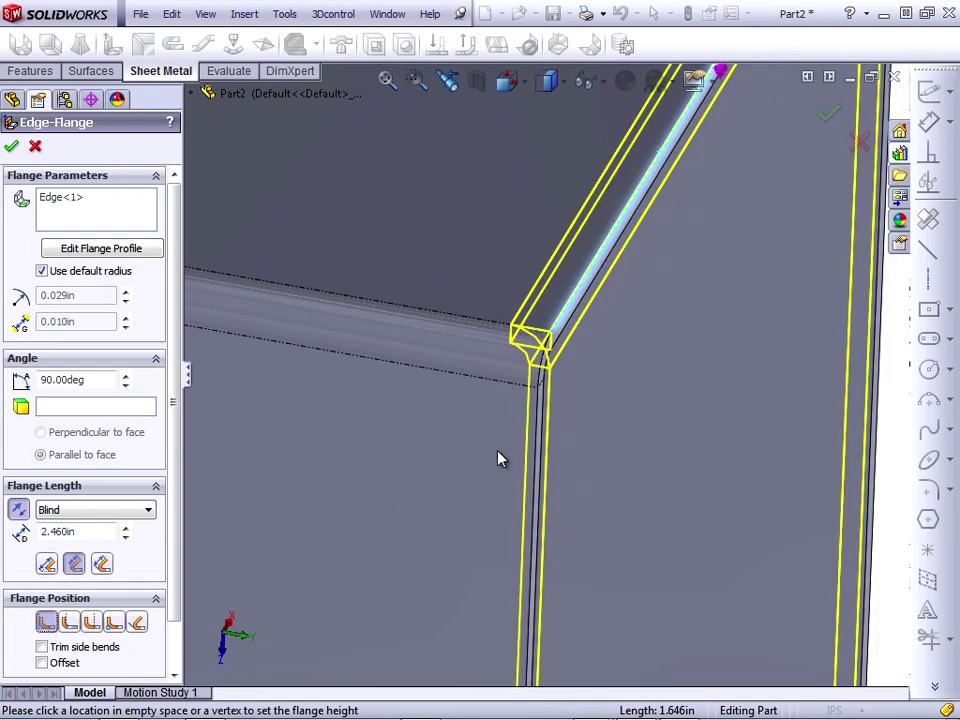
{"action": "key", "text": "Up"}
{"action": "scroll", "coordinate": [557, 378], "scroll_direction": "up", "scroll_amount": 3}
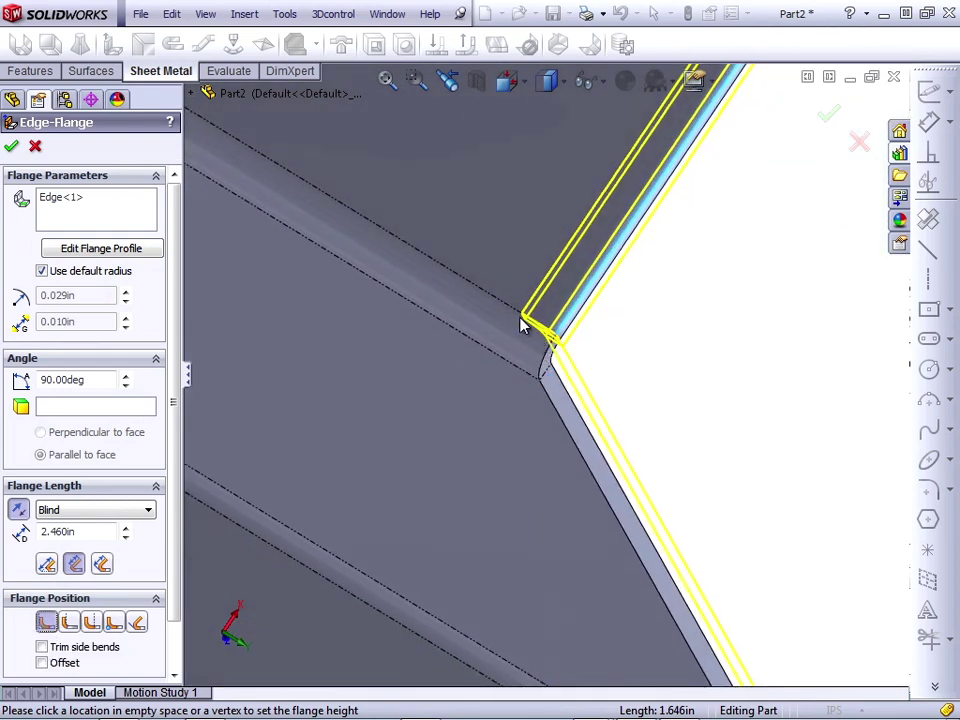
{"action": "key", "text": "Up"}
{"action": "key", "text": "Up"}
{"action": "key", "text": "Up"}
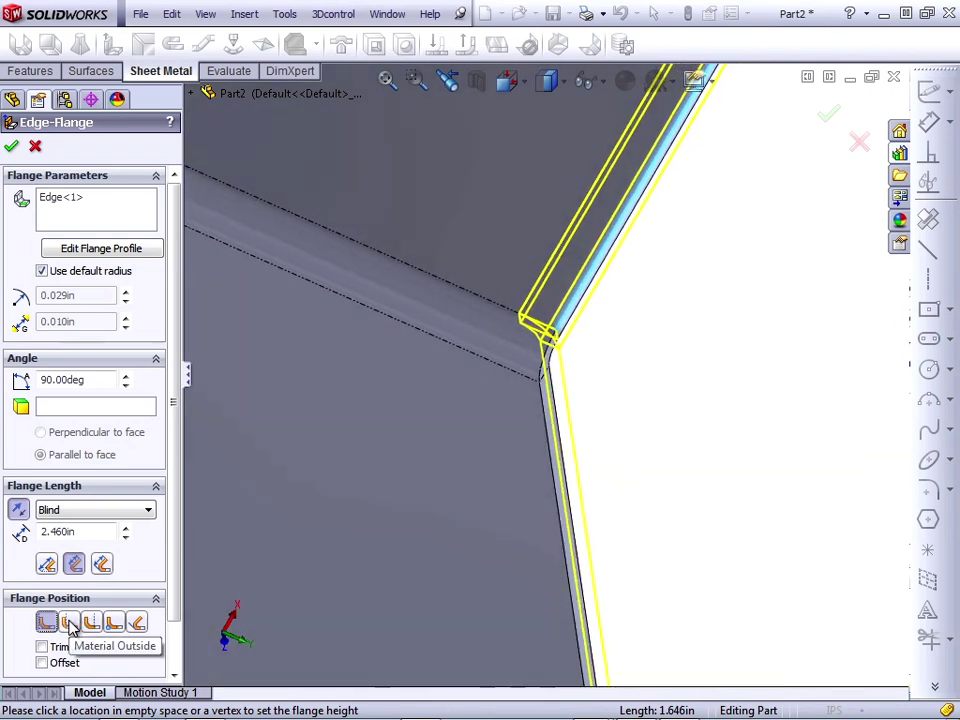
{"action": "left_click", "coordinate": [70, 624]}
{"action": "key", "text": "Down"}
{"action": "key", "text": "Down"}
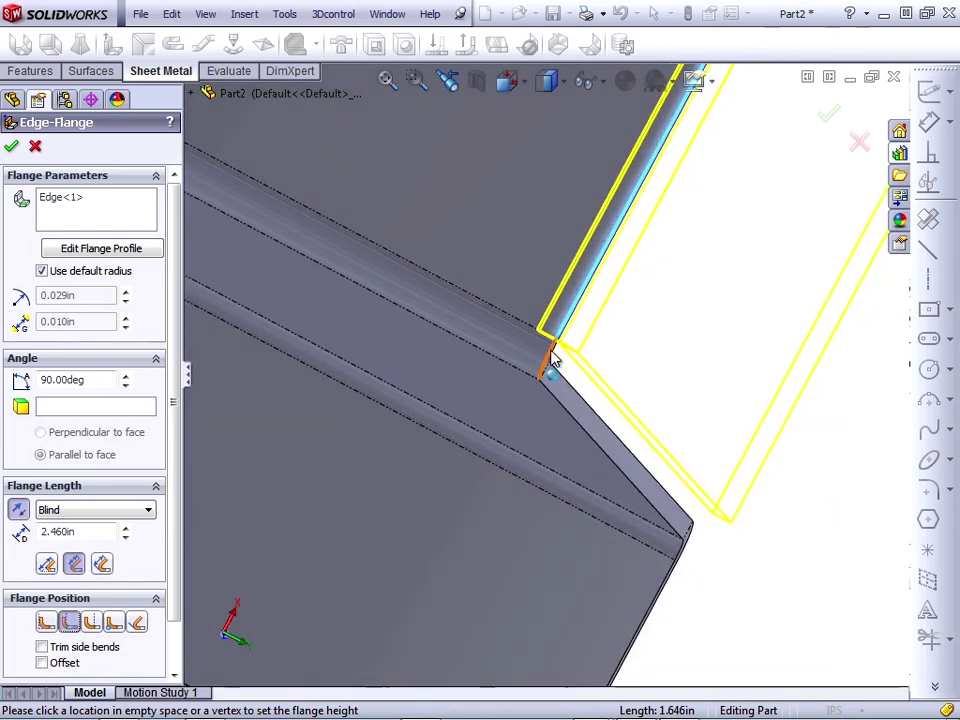
{"action": "key", "text": "Up"}
{"action": "key", "text": "Up"}
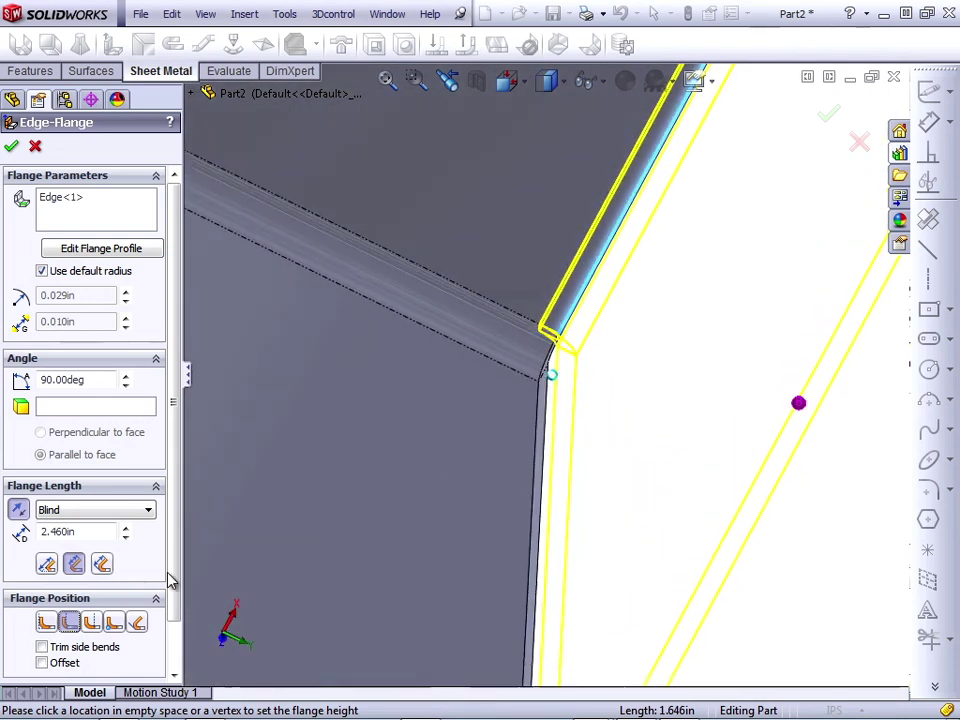
Set the flange position to Bend Outside and accept Edge-Flange1
{"action": "left_click", "coordinate": [92, 623]}
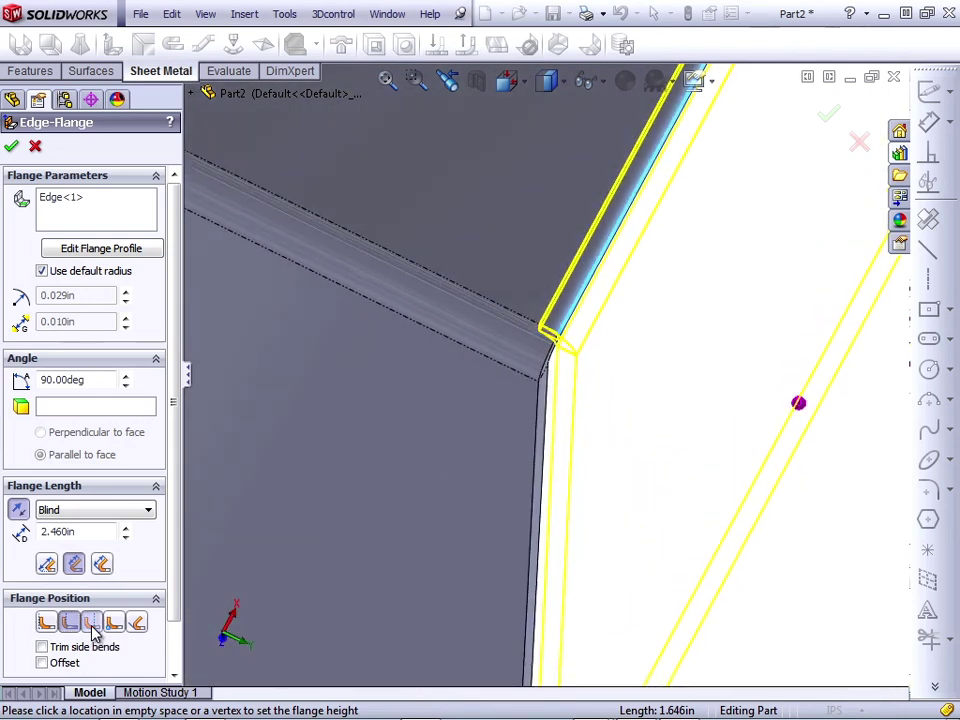
{"action": "scroll", "coordinate": [422, 512], "scroll_direction": "up", "scroll_amount": 5}
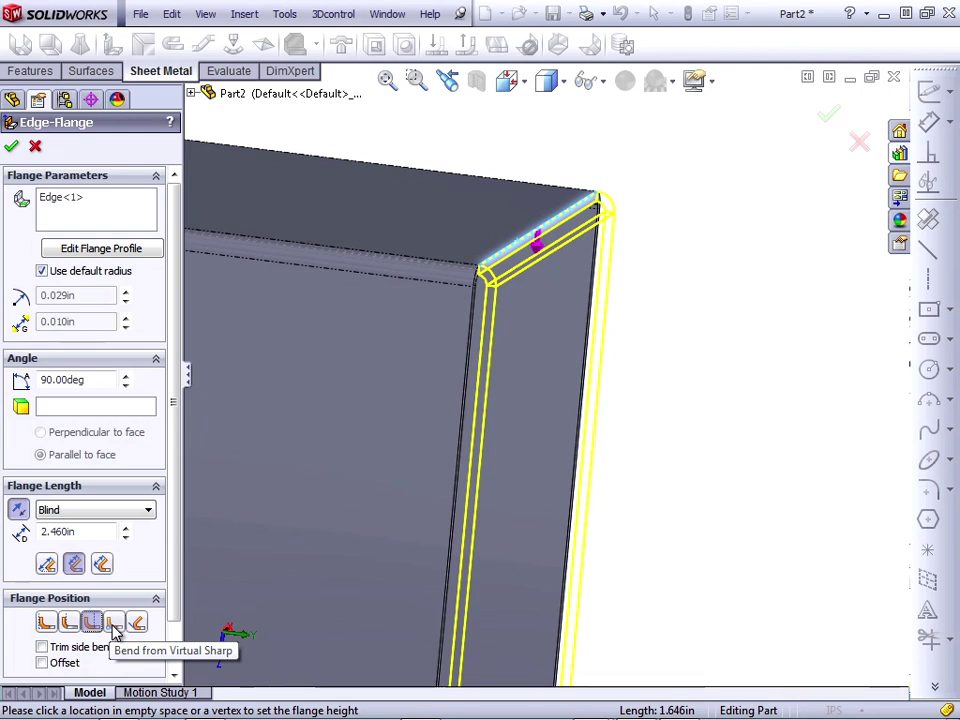
{"action": "middle_click_drag", "start_coordinate": [200, 615], "coordinate": [298, 549]}
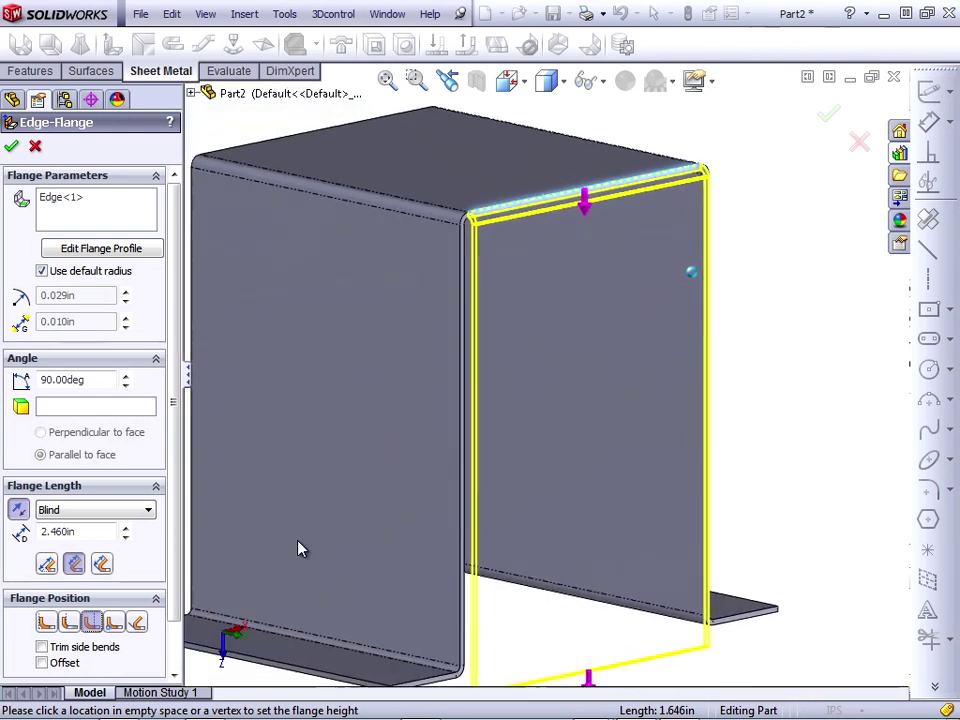
{"action": "left_click", "coordinate": [11, 151]}
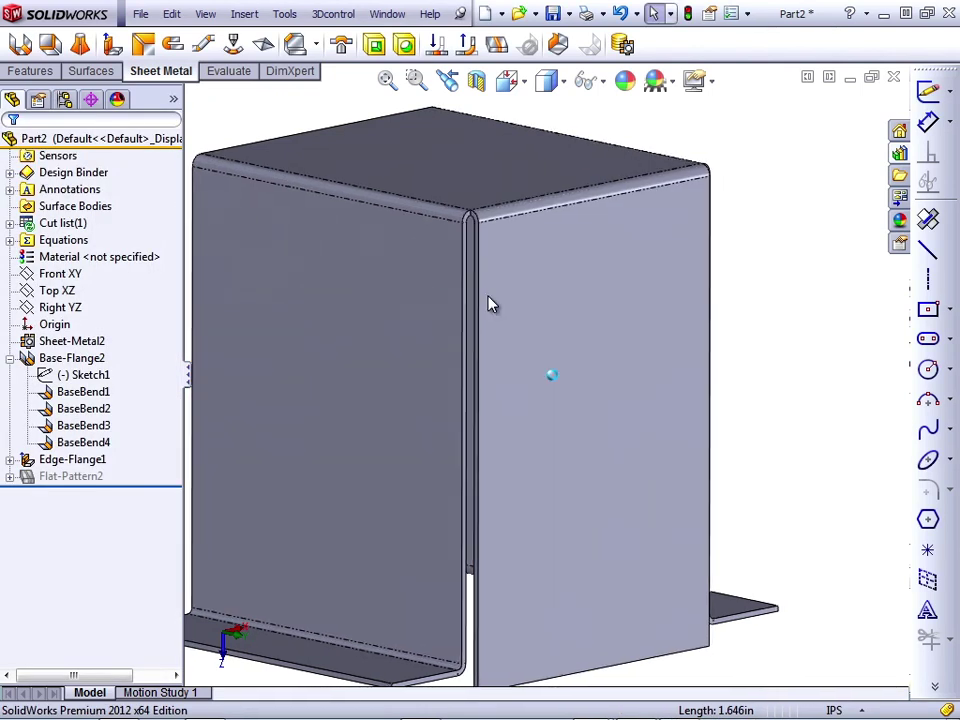
Preview Closed, Open and Tear Drop hems on the closing flange's free edge
{"action": "key", "text": "ctrl+7"}
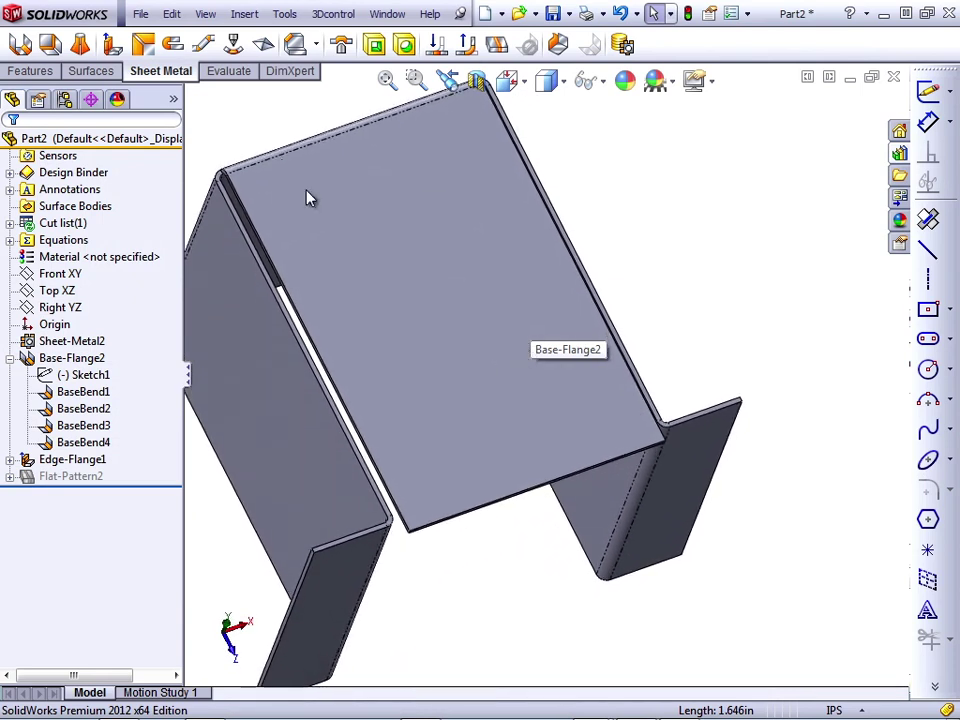
{"action": "left_click", "coordinate": [172, 44]}
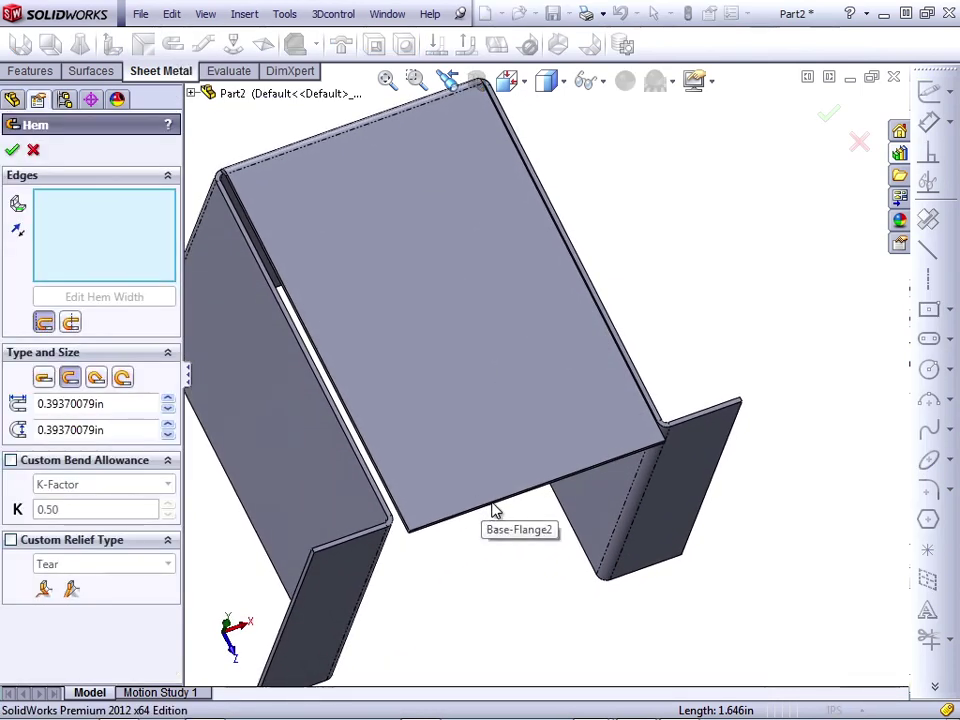
{"action": "left_click", "coordinate": [492, 504]}
{"action": "key", "text": "ctrl+3"}
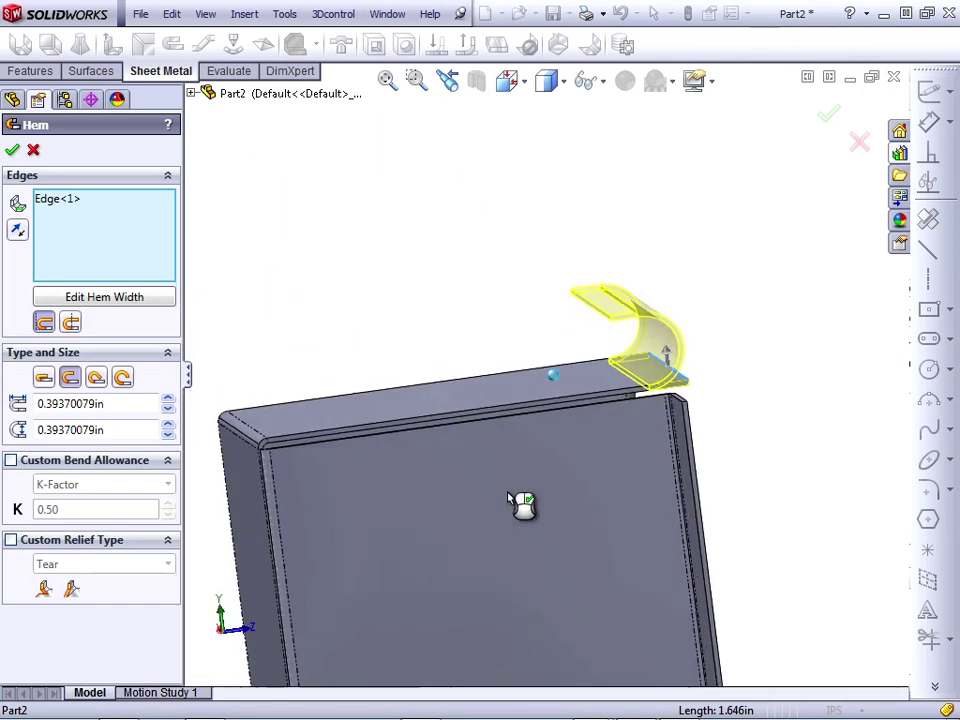
{"action": "left_click", "coordinate": [44, 379]}
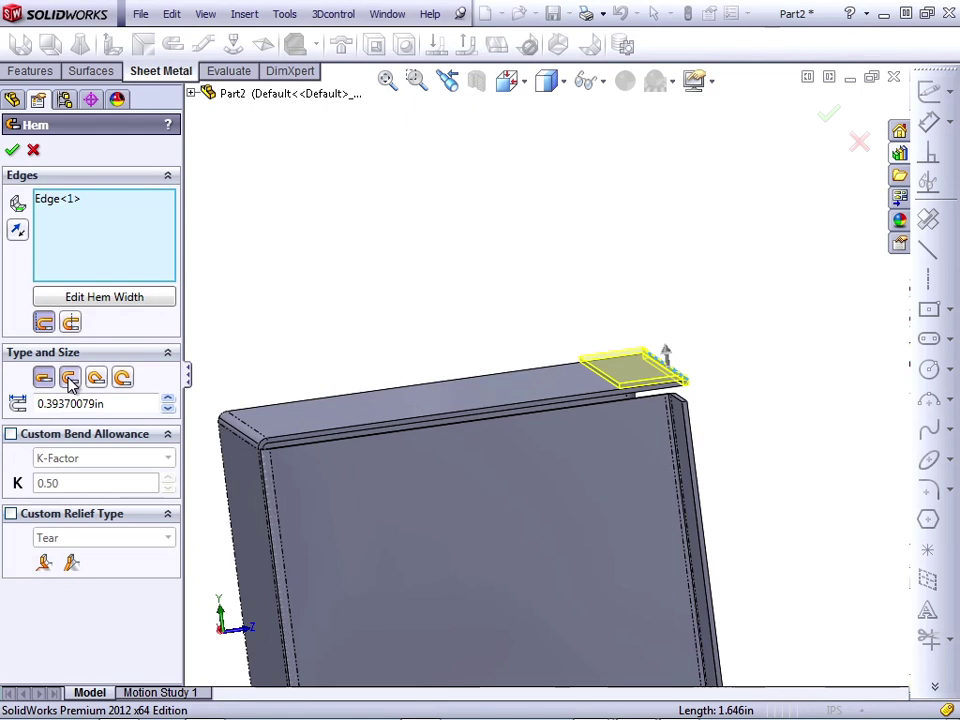
{"action": "left_click", "coordinate": [70, 379]}
{"action": "left_click", "coordinate": [96, 379]}
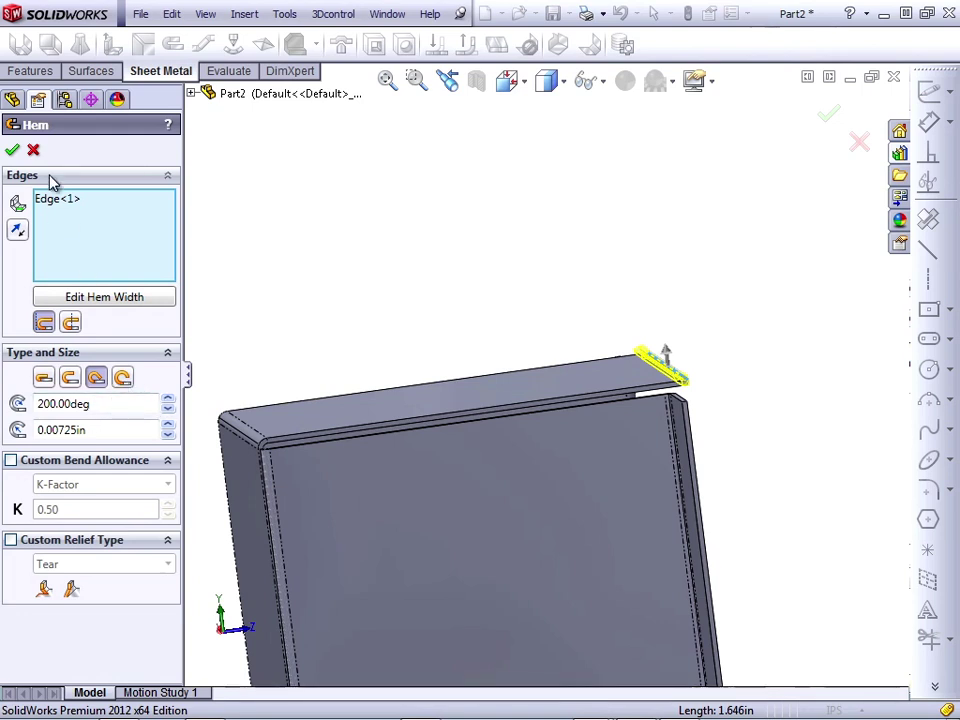
Cancel the hem and select the Sheet-Metal2 feature
{"action": "left_click", "coordinate": [33, 150]}
{"action": "middle_click_drag", "start_coordinate": [280, 268], "coordinate": [285, 364]}
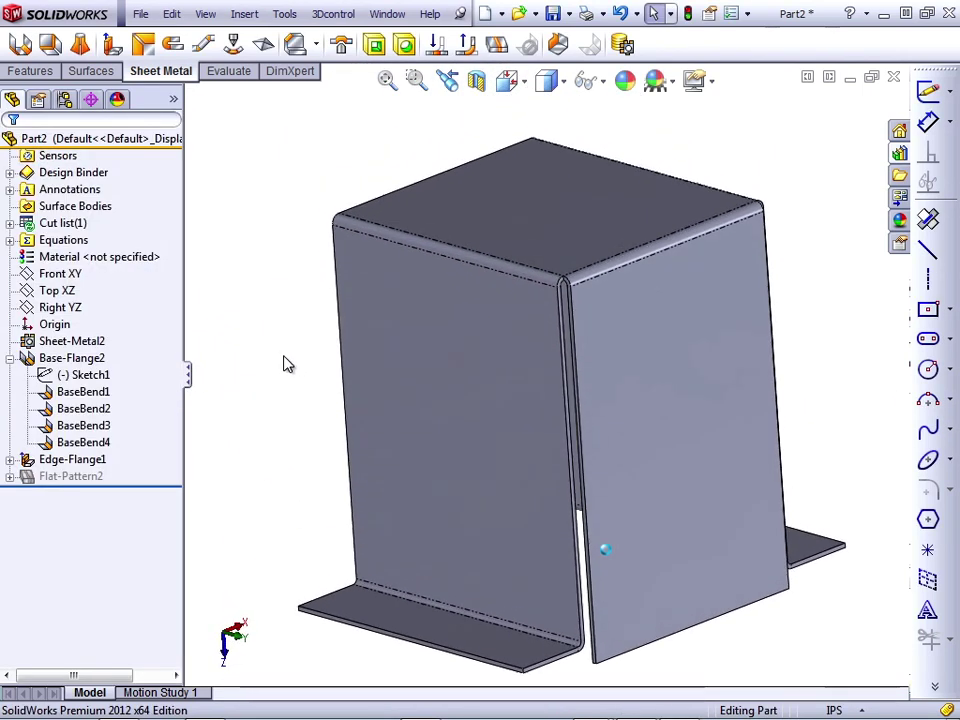
{"action": "left_click", "coordinate": [86, 343]}
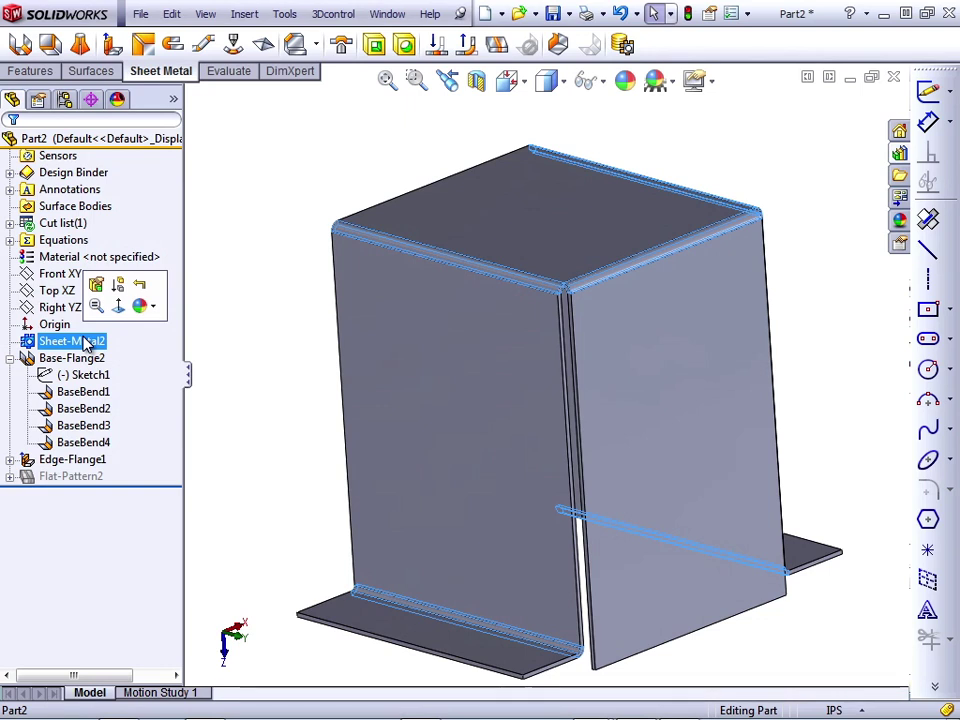
Review Sheet-Metal2's 0.029 in bend radius and K-Factor allowance, then cancel without changes
{"action": "left_click", "coordinate": [96, 286]}
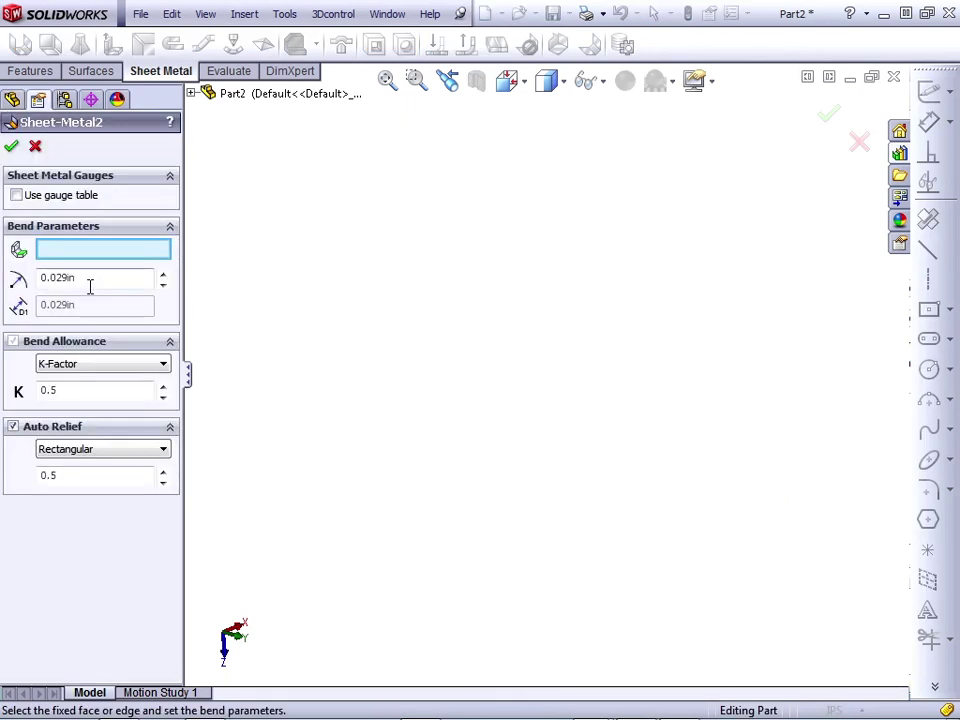
{"action": "left_click_drag", "start_coordinate": [156, 281], "coordinate": [30, 282]}
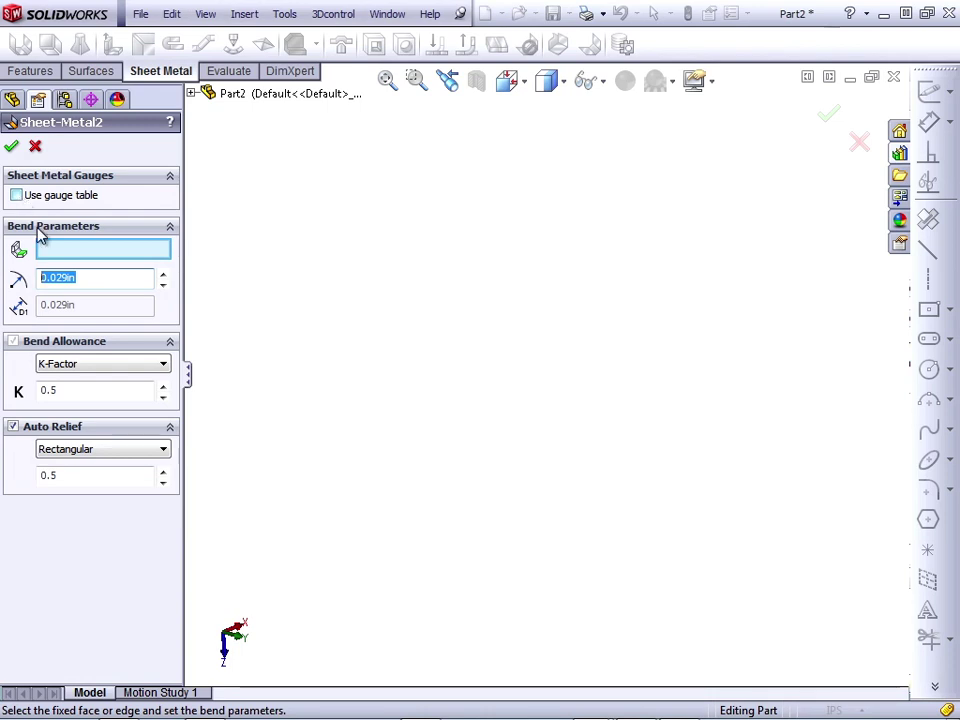
{"action": "left_click", "coordinate": [84, 367]}
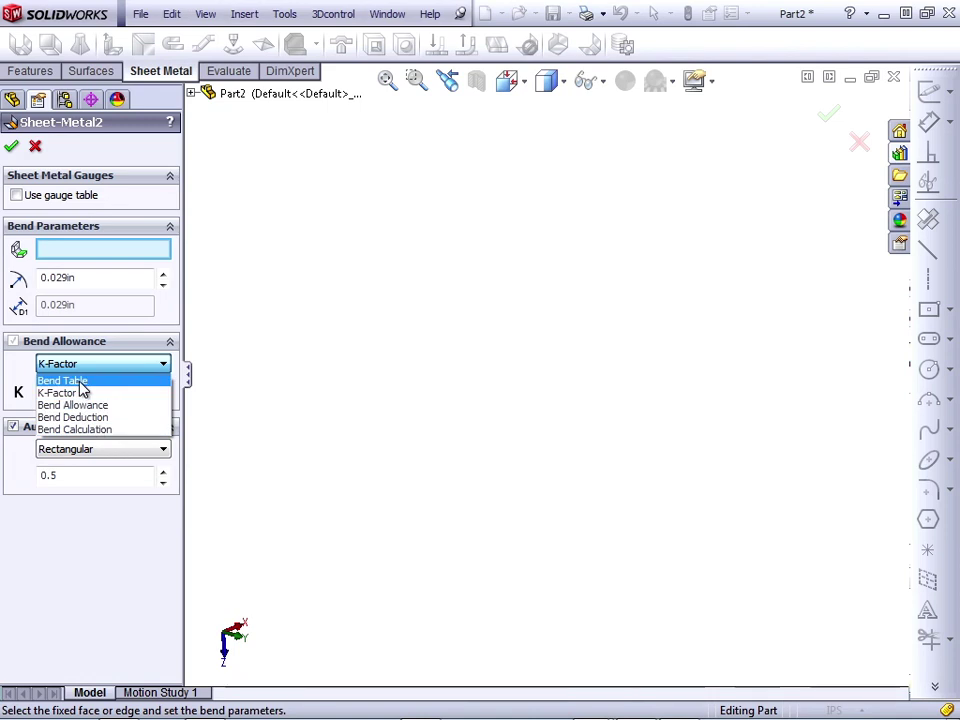
{"action": "left_click", "coordinate": [28, 375]}
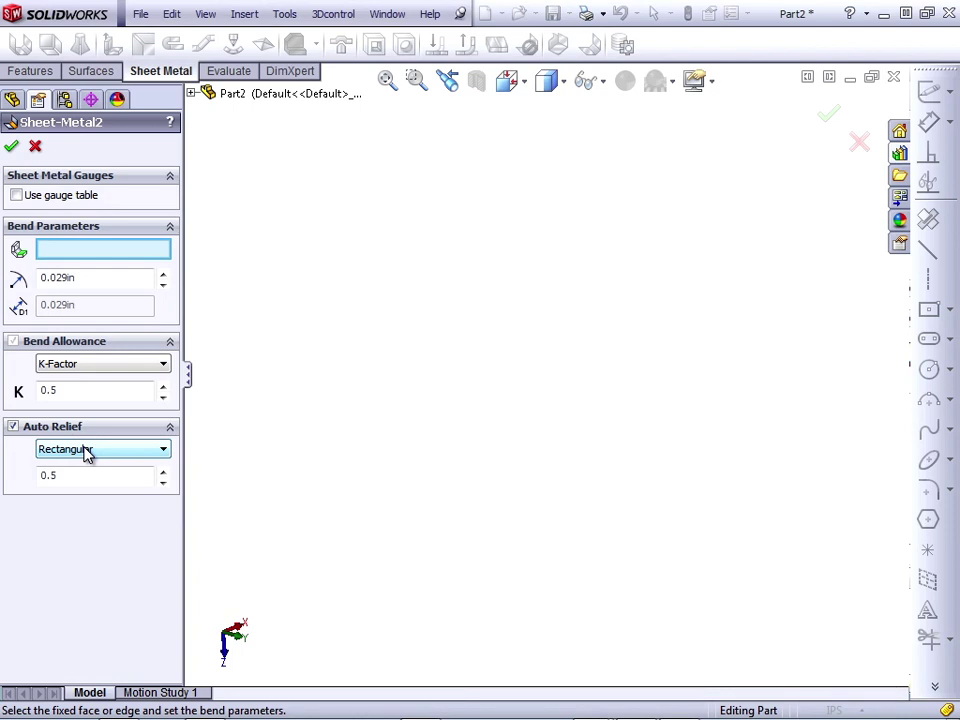
{"action": "left_click", "coordinate": [36, 148]}
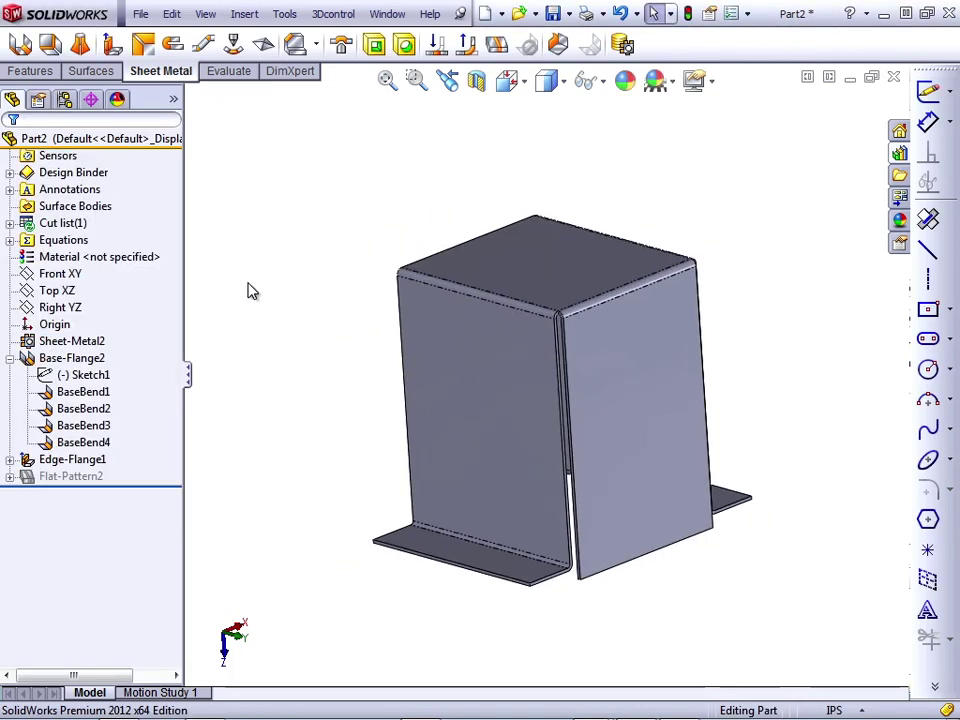
Flatten the bracket so Flat-Pattern2 shows it as a flat sheet
{"action": "left_click", "coordinate": [500, 47]}
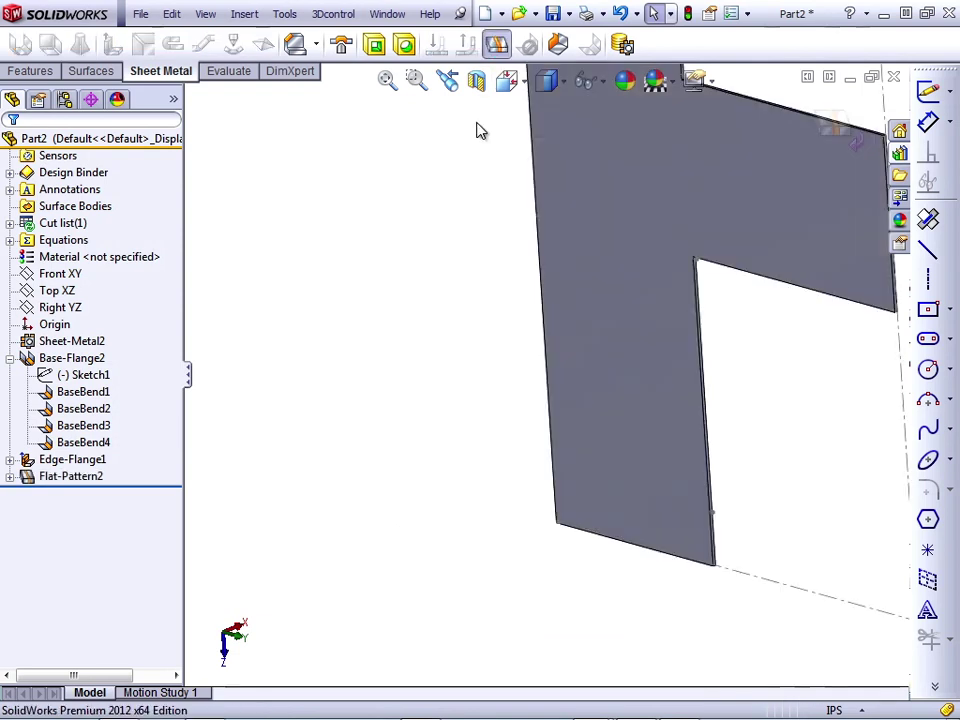